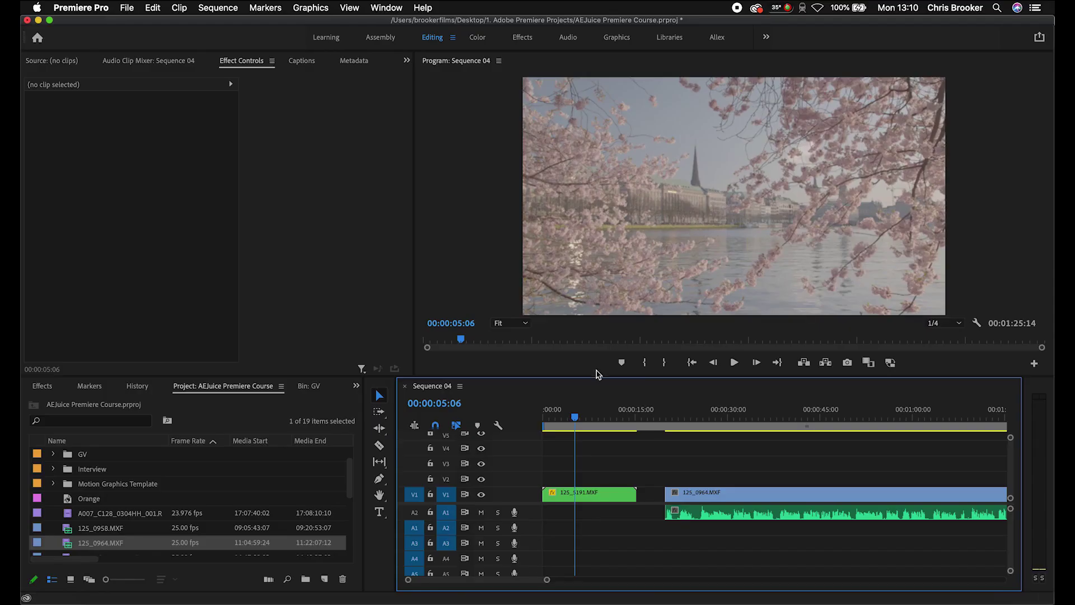
# Step: Play the sequence from about 00:00:03:20 and stop it
pyautogui.click(567, 417)
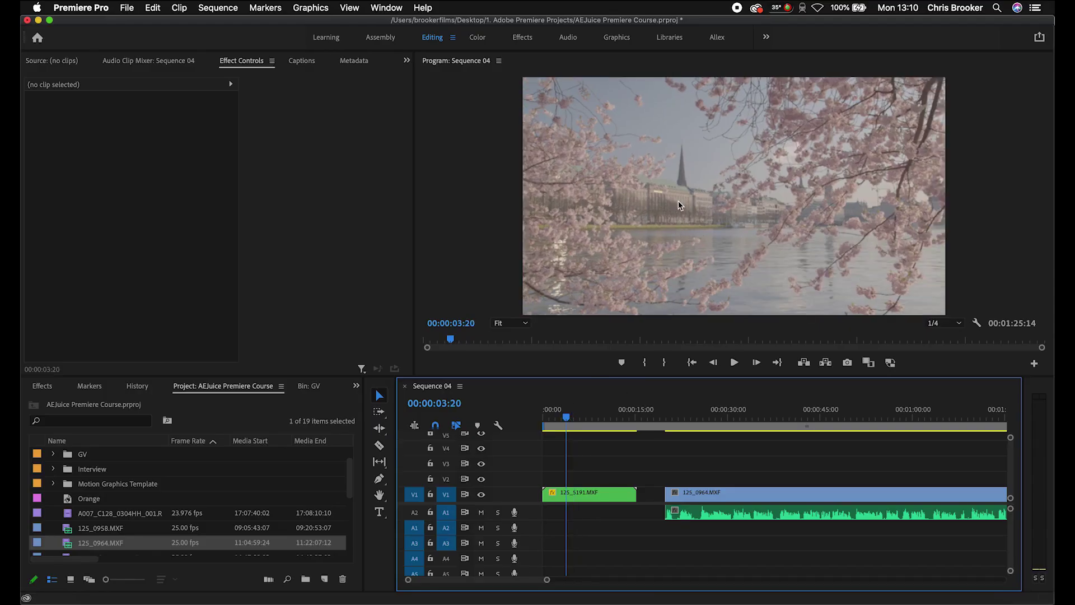
pyautogui.press('space')
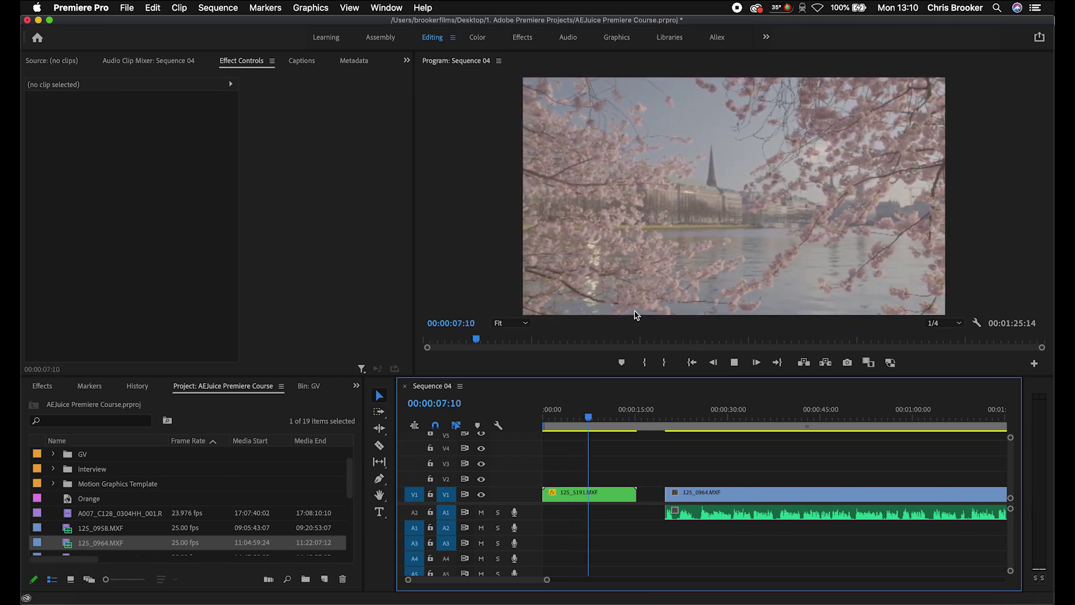
pyautogui.press('space')
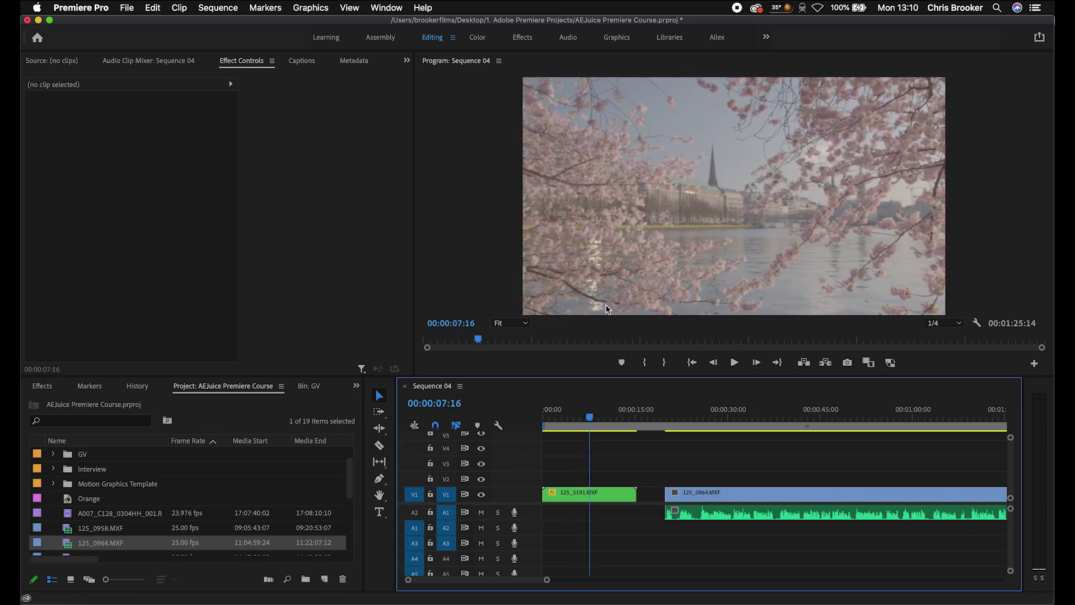
# Step: Replace the 125_5191.MXF clip with an After Effects composition
pyautogui.click(572, 498)
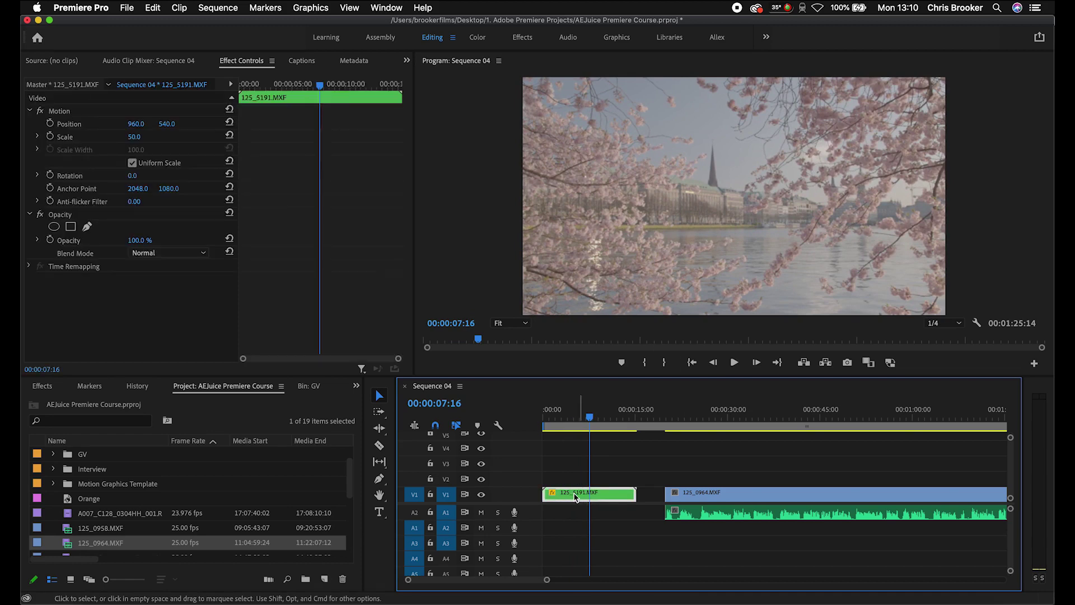
pyautogui.rightClick(573, 498)
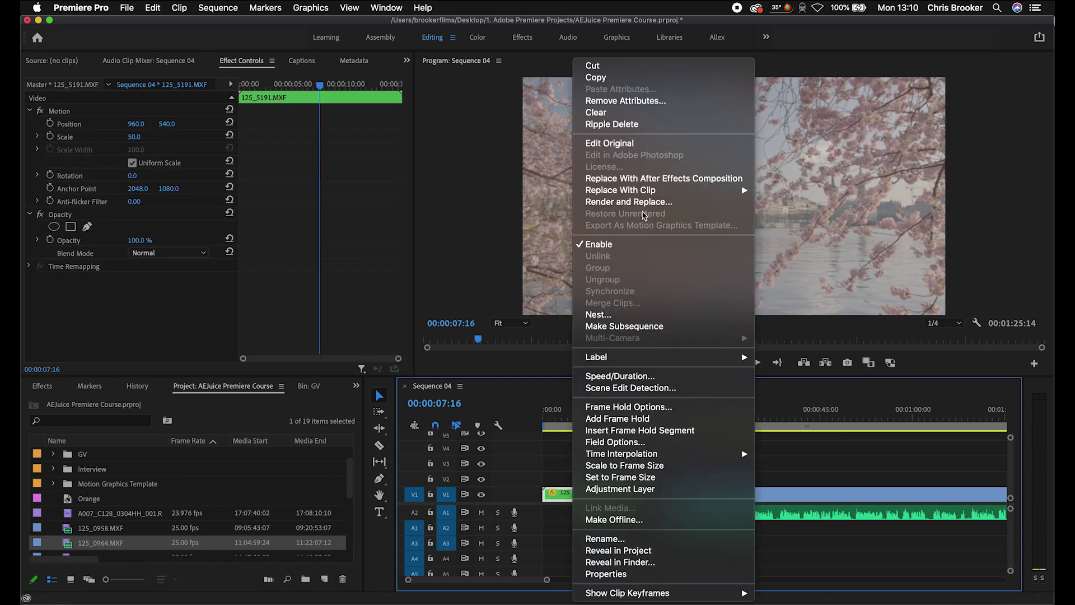
pyautogui.click(662, 178)
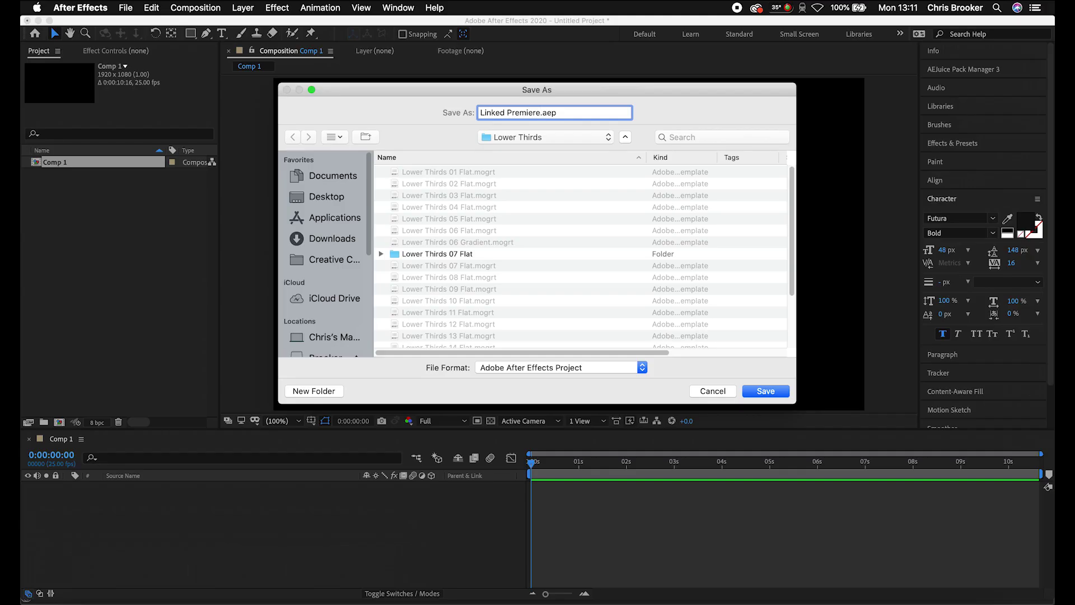
# Step: Save the After Effects project as Linked Premiere.aep
pyautogui.press('Return')
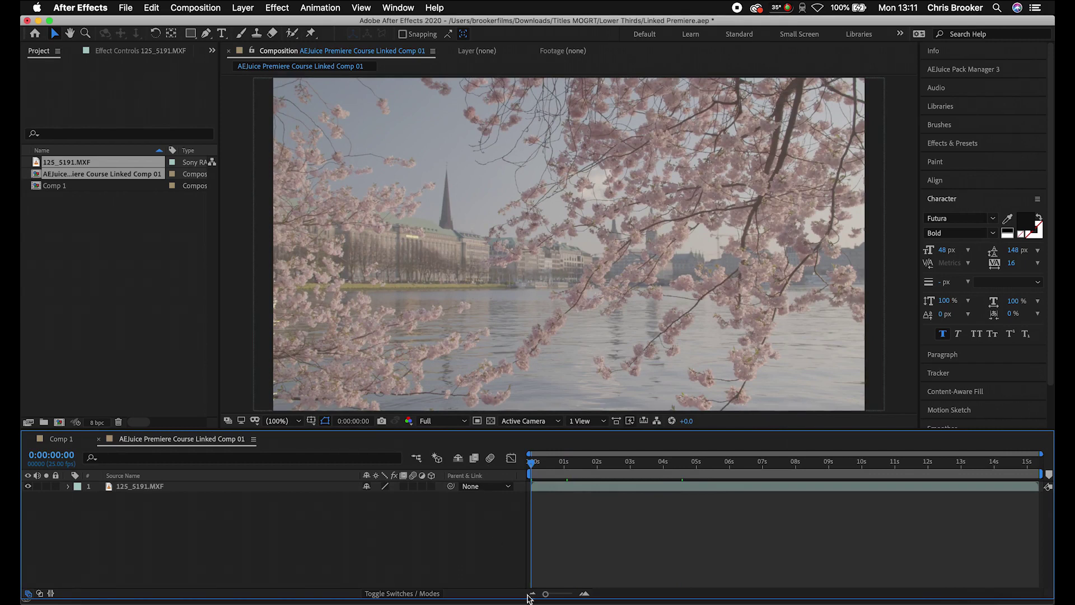
pyautogui.click(552, 591)
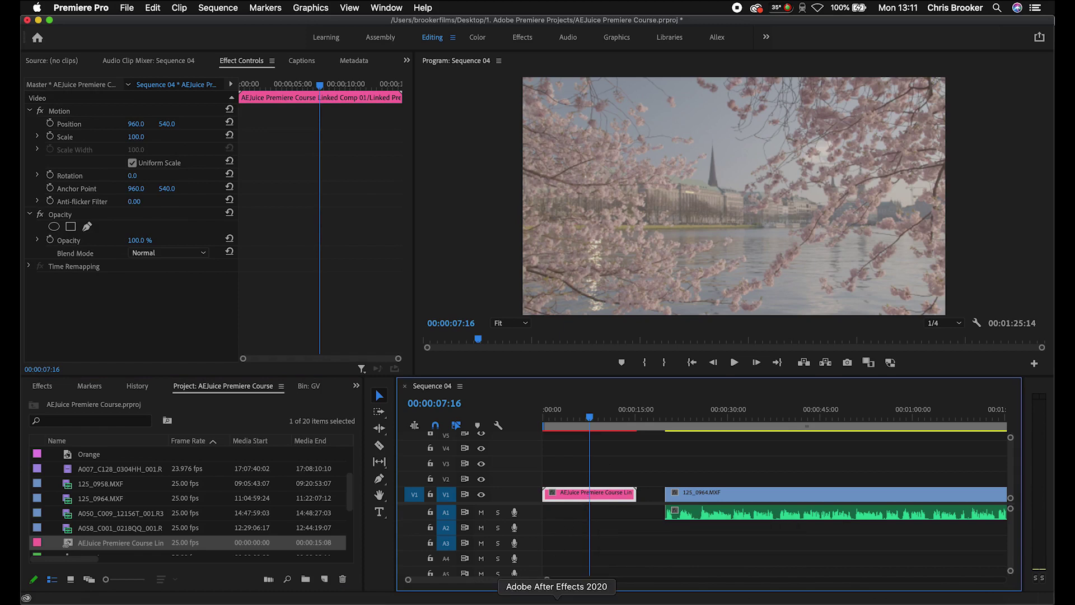
pyautogui.click(557, 593)
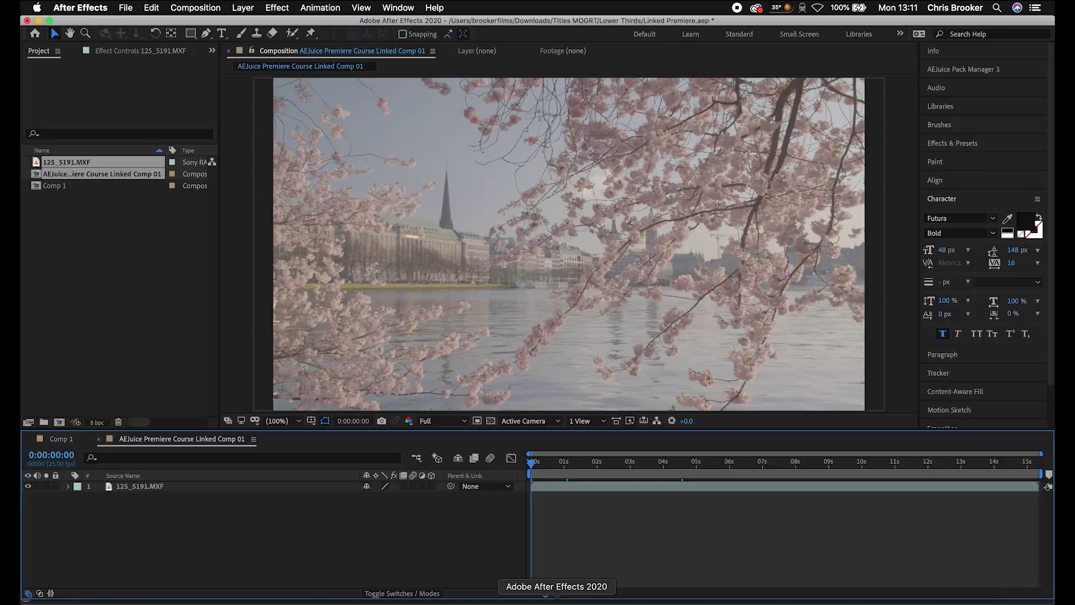
pyautogui.click(967, 200)
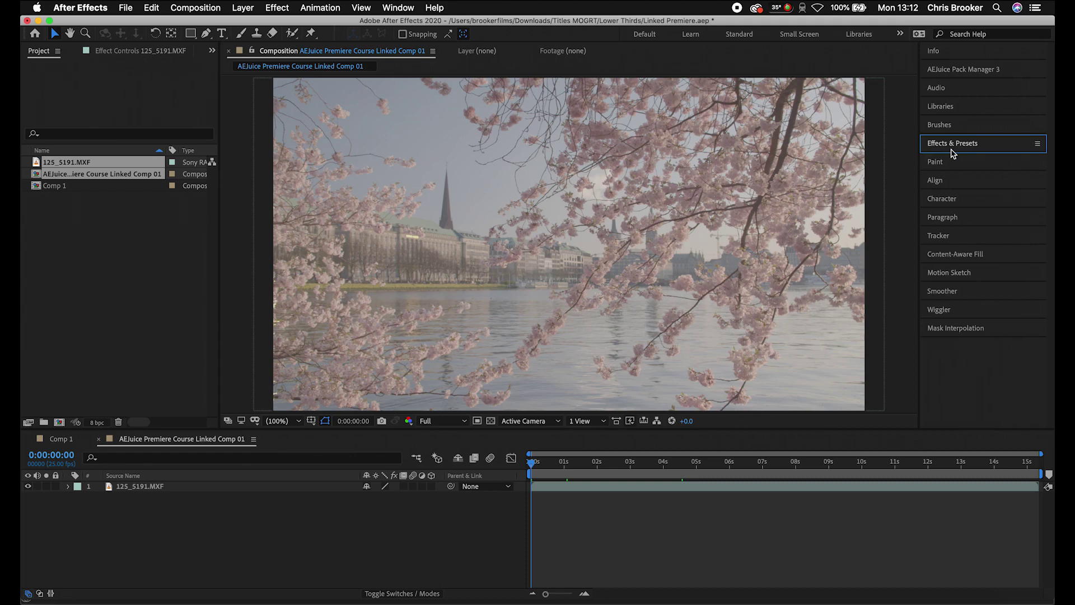
# Step: Create an AEJUICE text layer at 181 px with a white fill
pyautogui.click(222, 36)
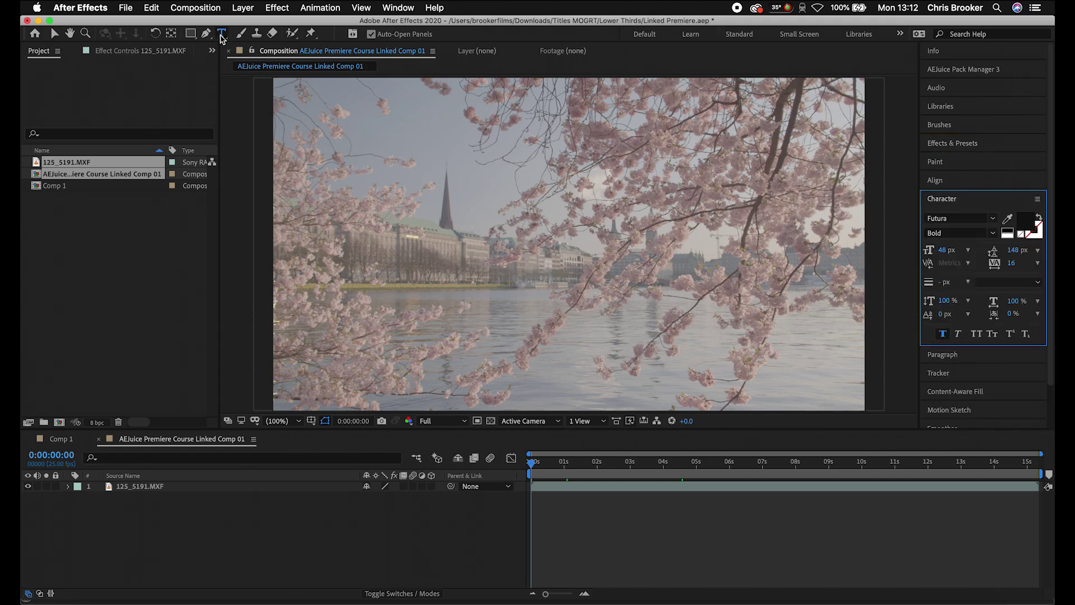
pyautogui.click(496, 264)
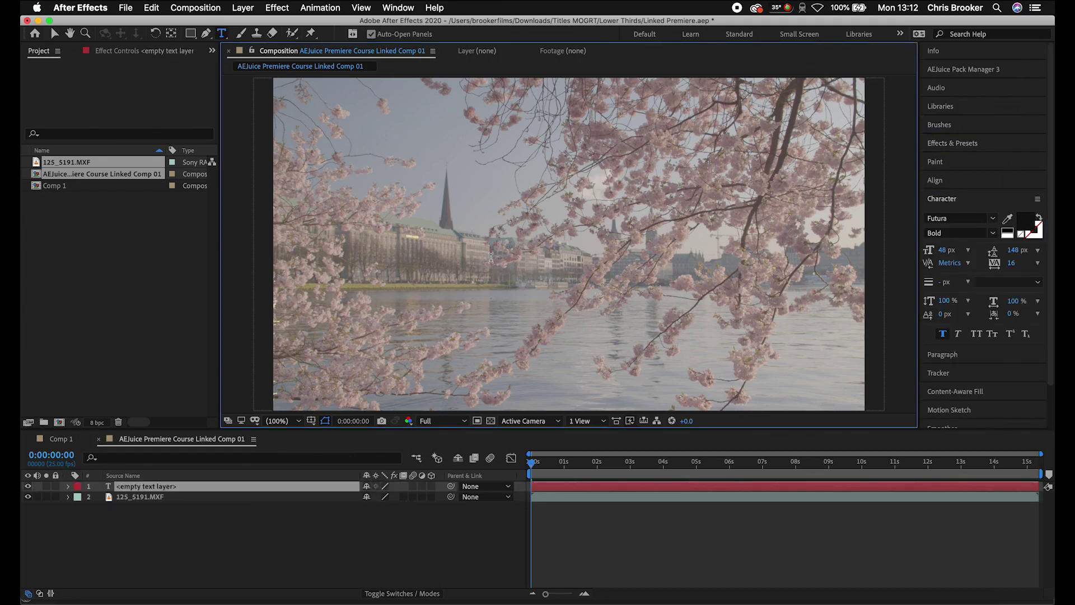
pyautogui.write('AEJUICE')
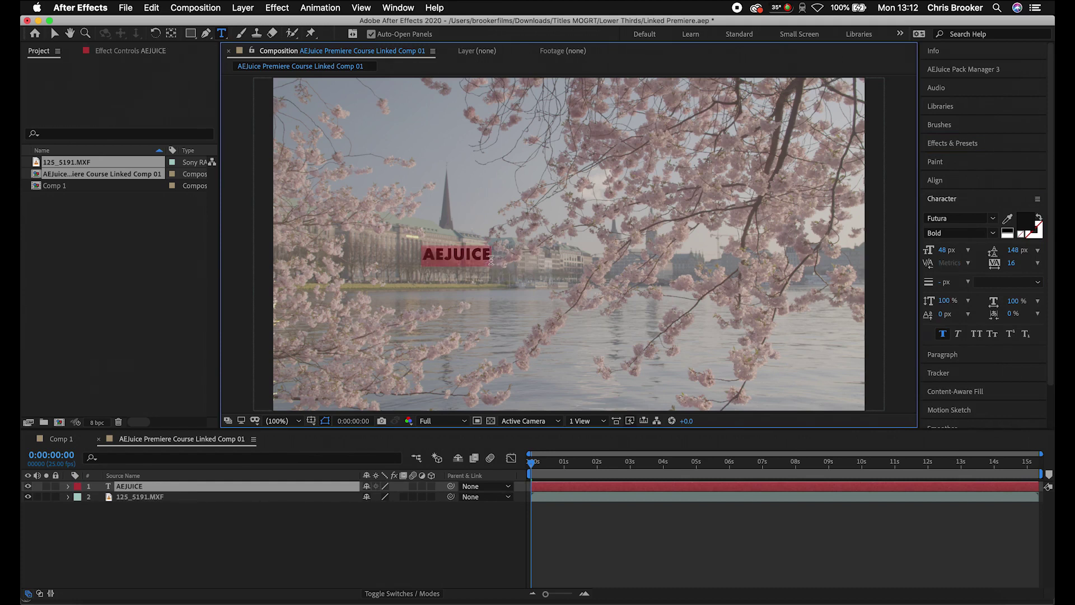
pyautogui.moveTo(947, 255); pyautogui.dragTo(1037, 263)
pyautogui.click(1021, 226)
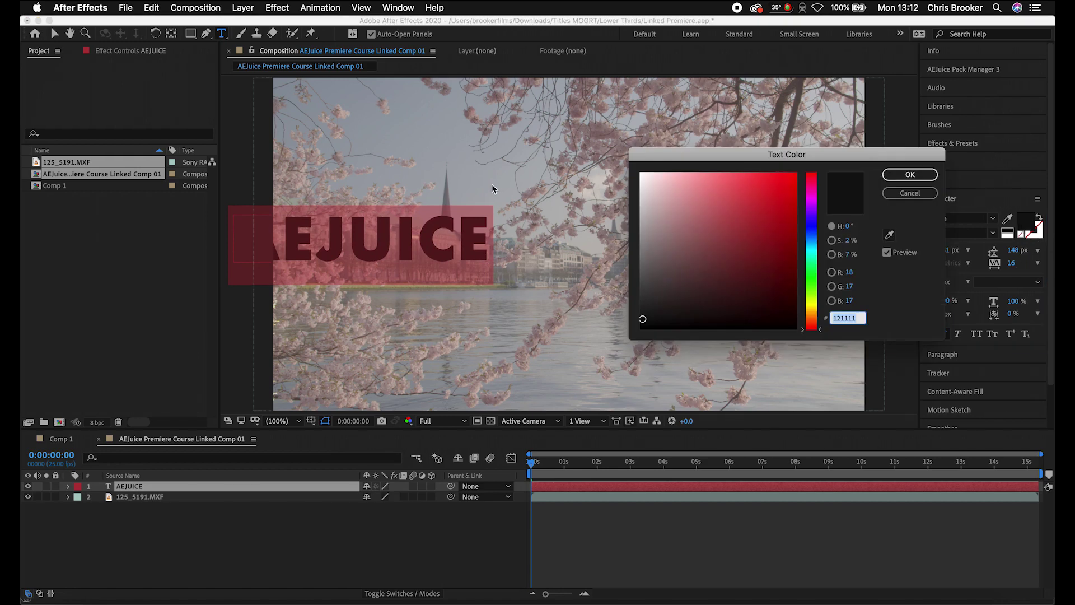
pyautogui.moveTo(708, 212); pyautogui.dragTo(608, 173)
pyautogui.click(910, 175)
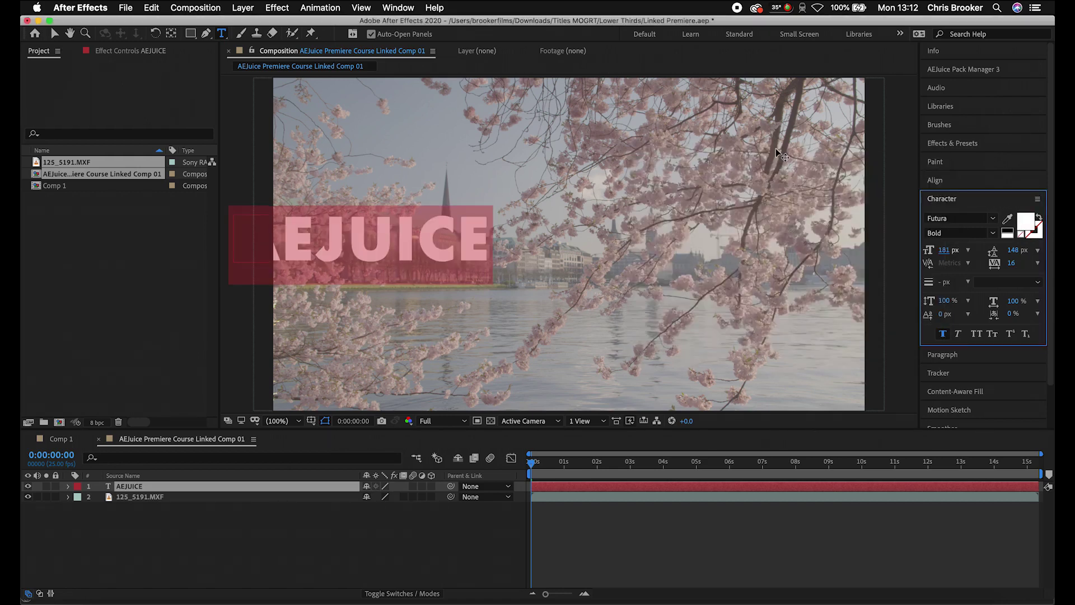
# Step: Move the AEJUICE title to the centre of the frame and deselect it
pyautogui.press('Escape')
pyautogui.press('v')
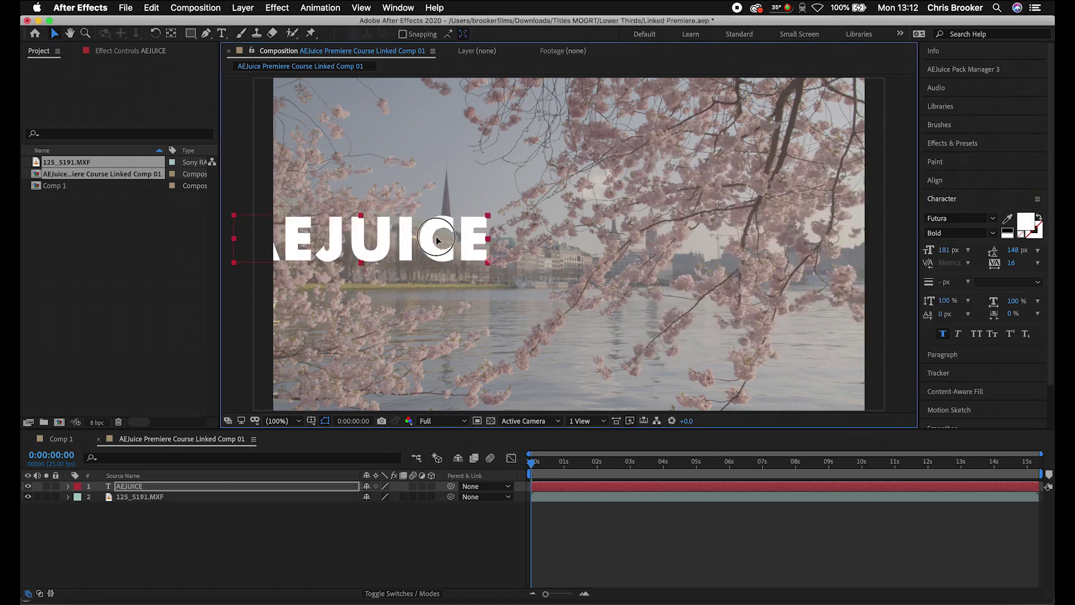
pyautogui.moveTo(407, 235); pyautogui.dragTo(622, 242)
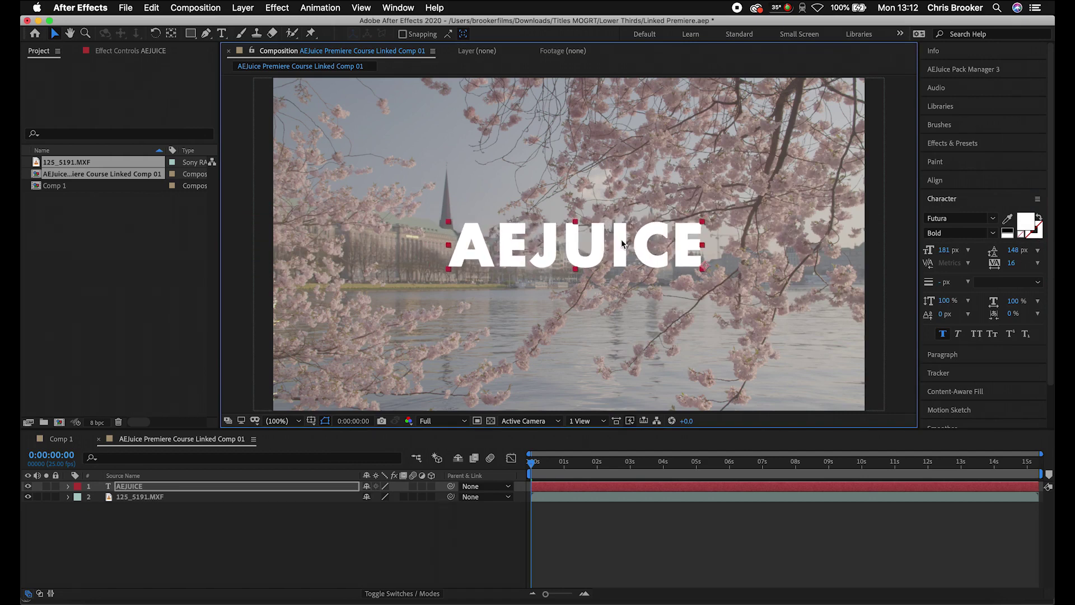
pyautogui.click(643, 523)
# Step: Check the AEJUICE title in Premiere Pro, then select the 125_5191.MXF layer in After Effects
pyautogui.click(522, 601)
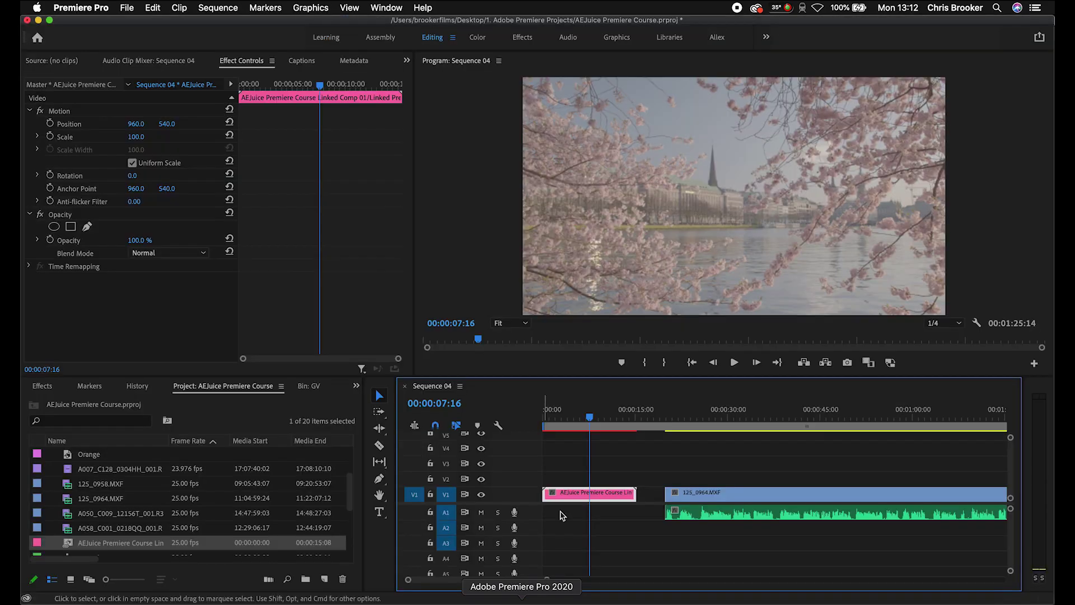
pyautogui.press('j')
pyautogui.press('j')
pyautogui.press('j')
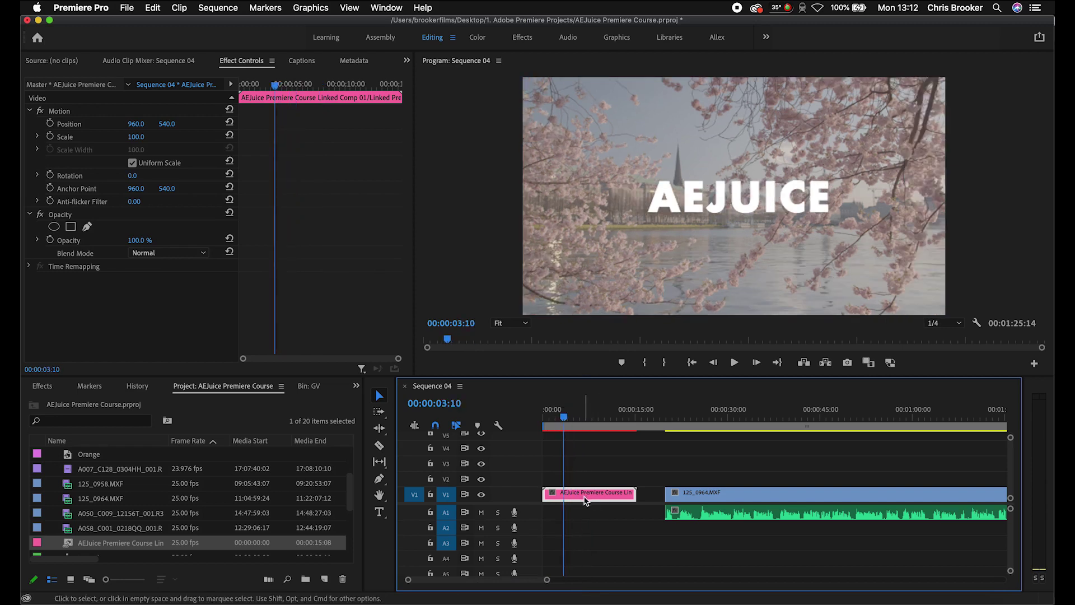
pyautogui.click(557, 600)
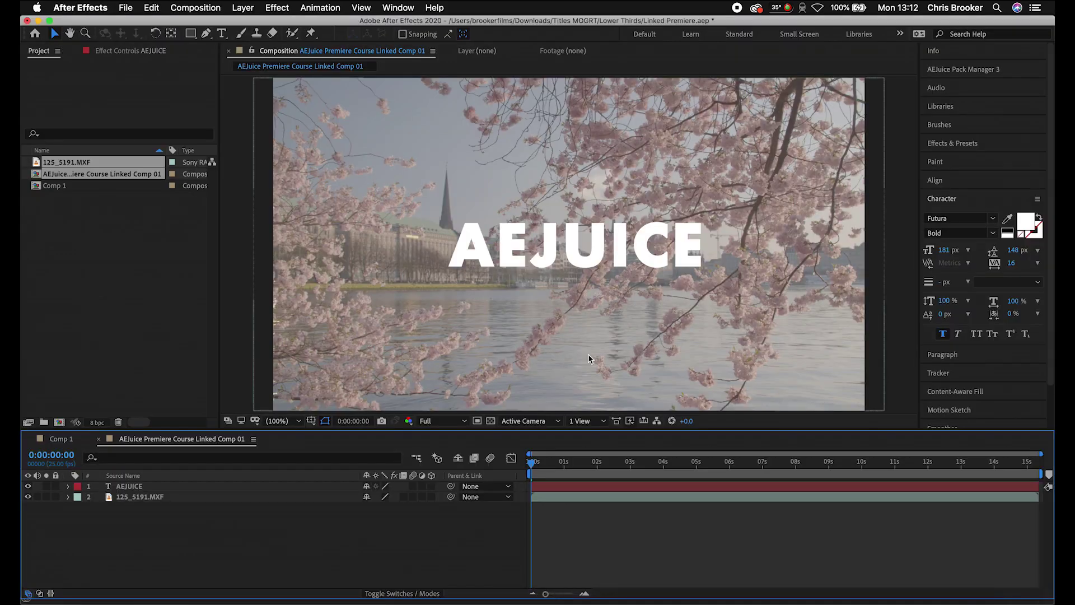
pyautogui.click(497, 171)
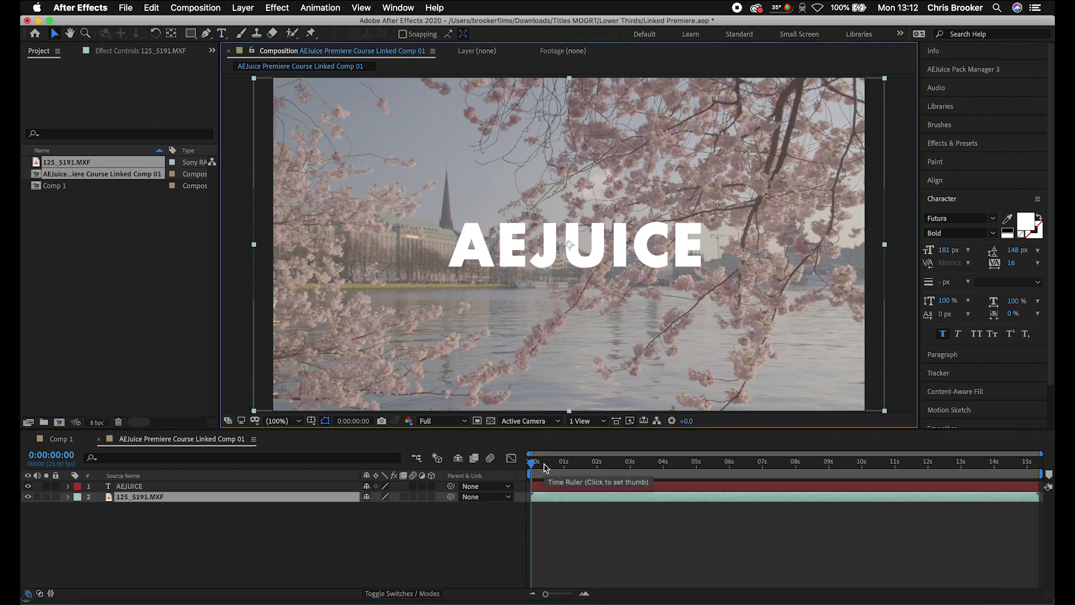
# Step: Widen and browse the AEJuice Pack Manager packs, then collapse it and return to Premiere Pro
pyautogui.click(948, 70)
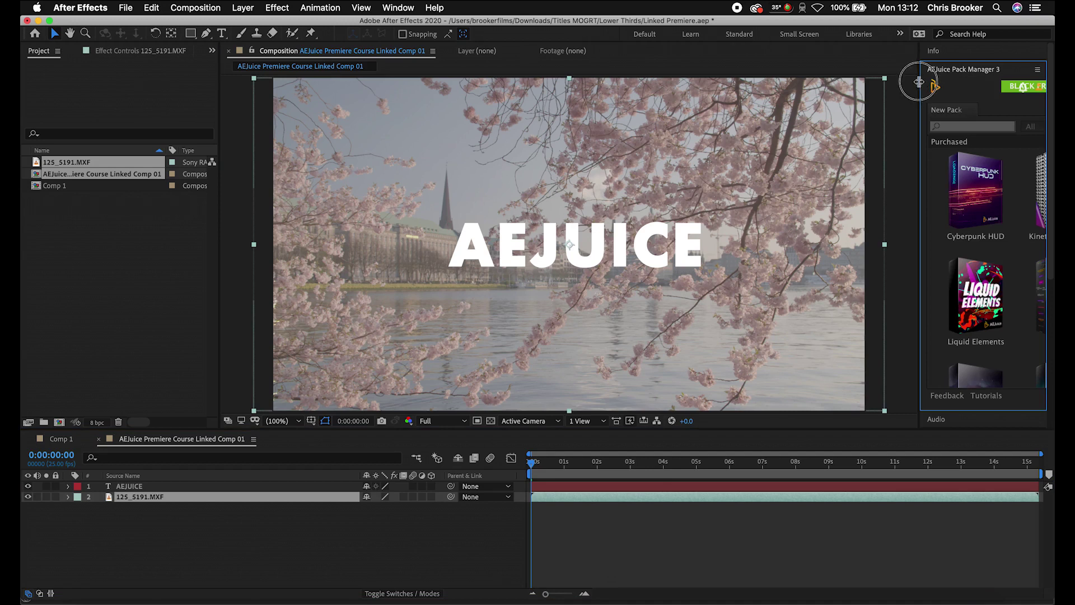
pyautogui.moveTo(909, 81); pyautogui.dragTo(734, 82)
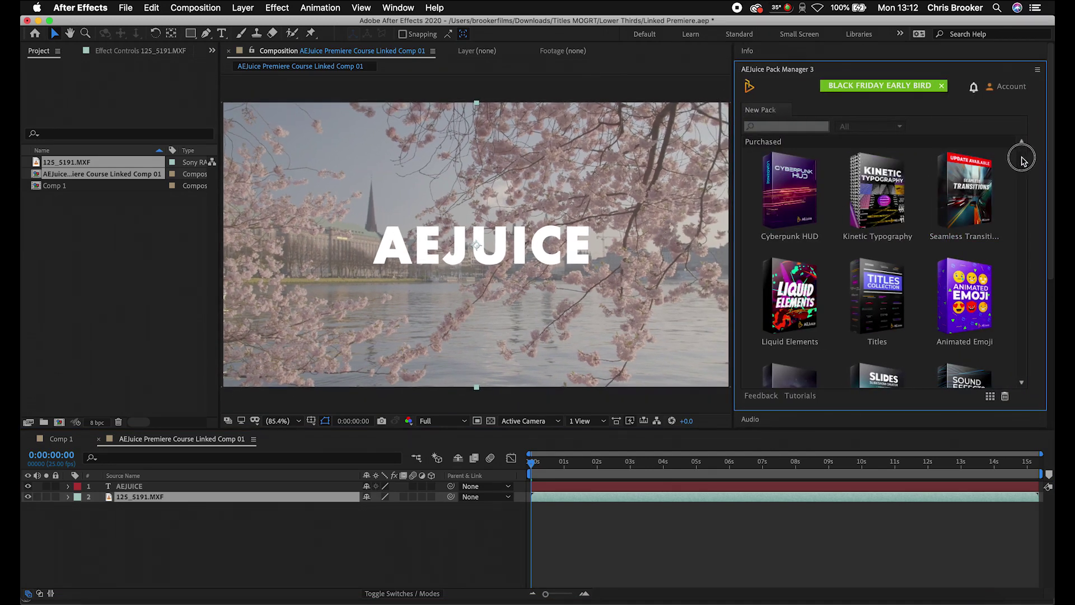
pyautogui.scroll(-3, 1022, 162)
pyautogui.moveTo(1018, 210); pyautogui.dragTo(1017, 242)
pyautogui.scroll(-1, 1016, 242)
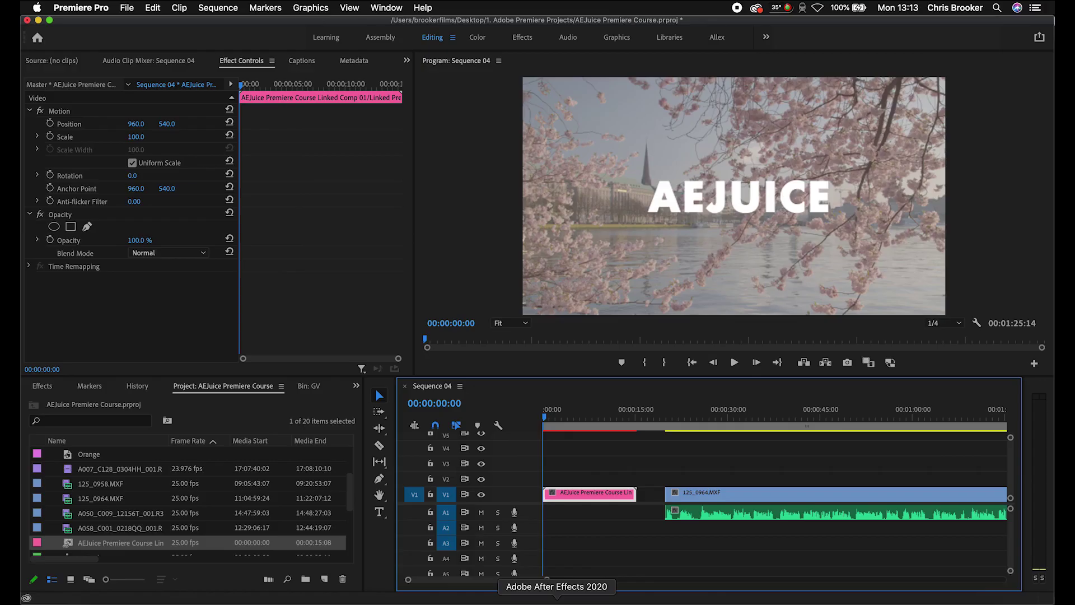
pyautogui.click(540, 595)
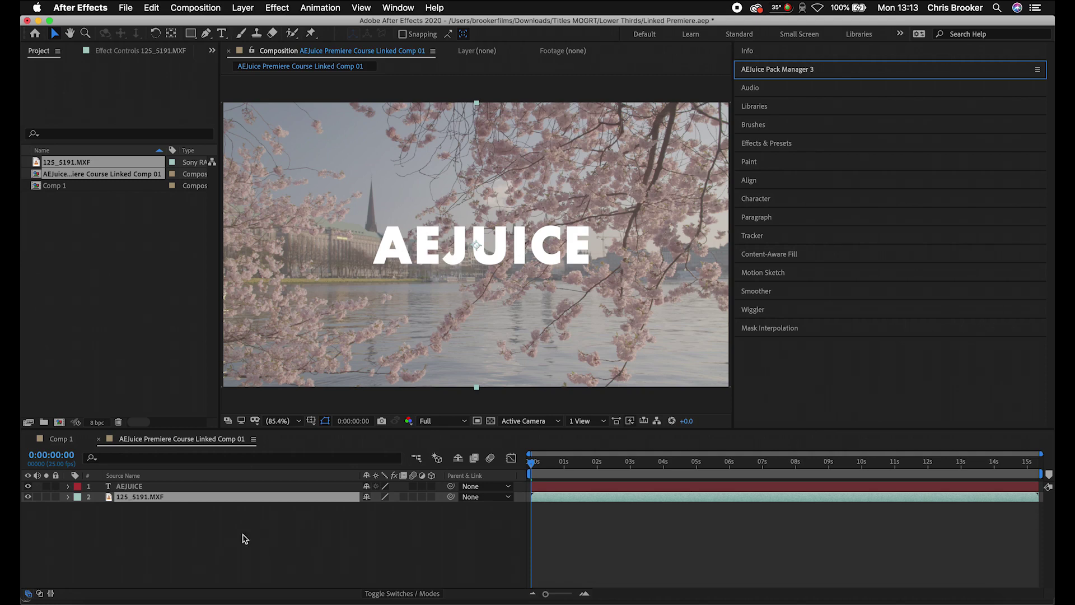
pyautogui.click(485, 595)
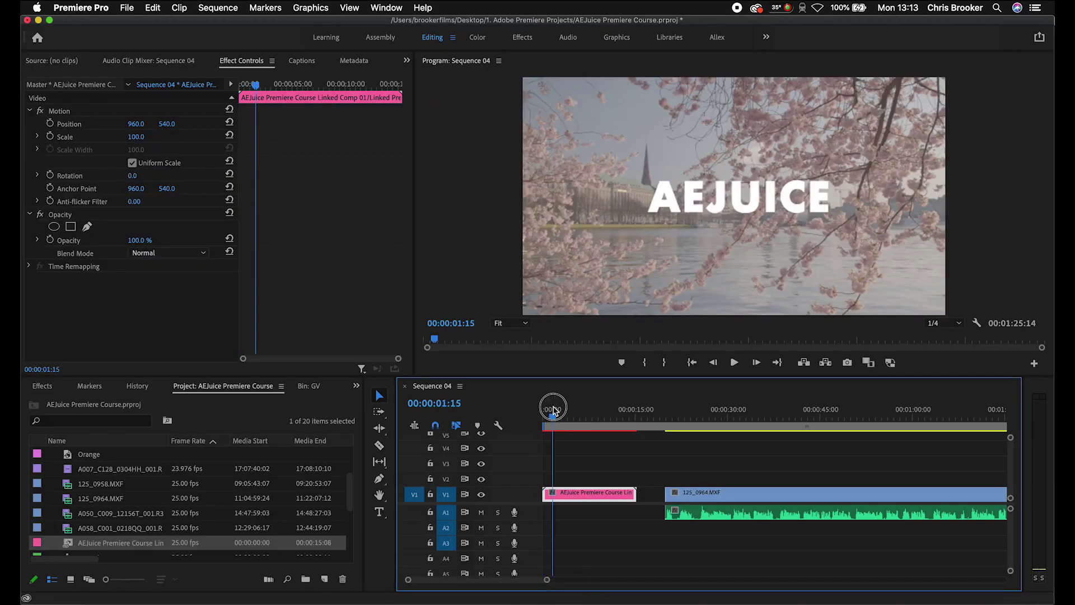
# Step: Scrub Sequence 04 to preview the AEJUICE title, then return to After Effects
pyautogui.moveTo(565, 411); pyautogui.dragTo(582, 411)
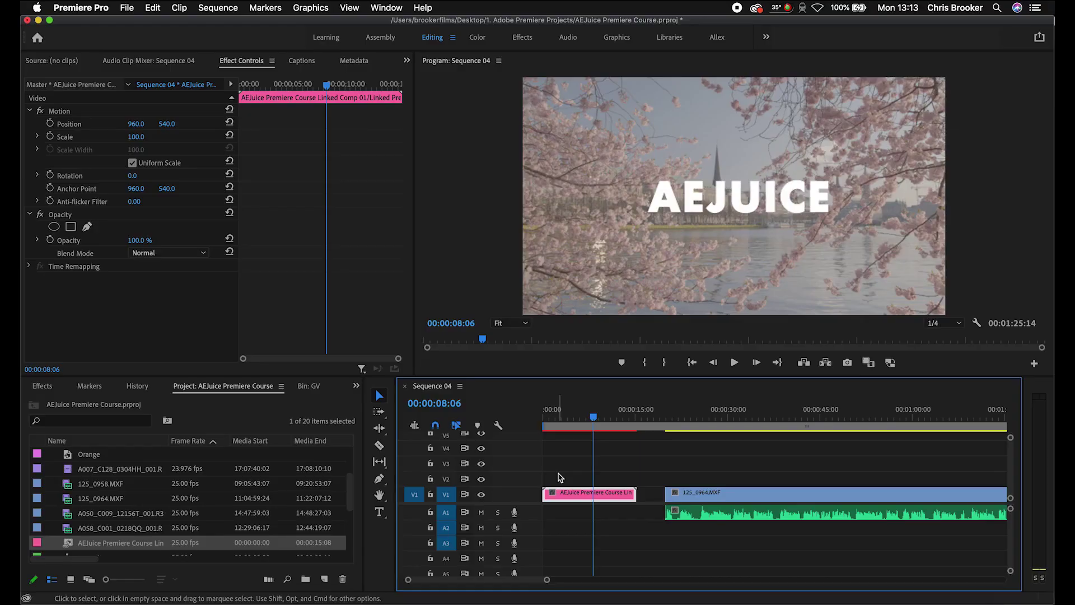
pyautogui.click(556, 601)
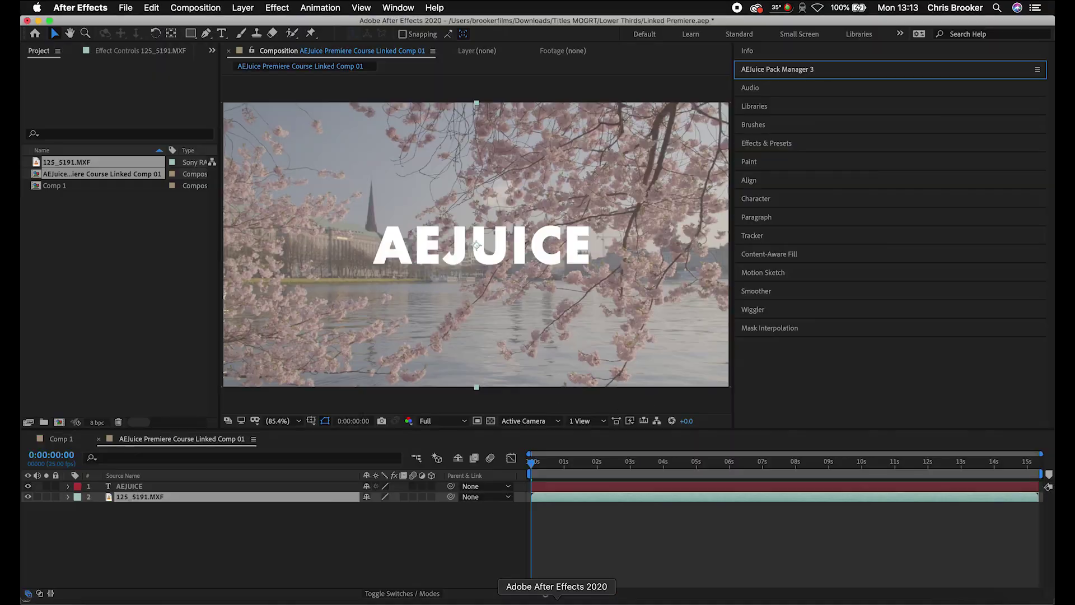
# Step: Deselect the 125_5191.MXF layer, dismiss the File menu, and go back to Premiere Pro
pyautogui.click(565, 532)
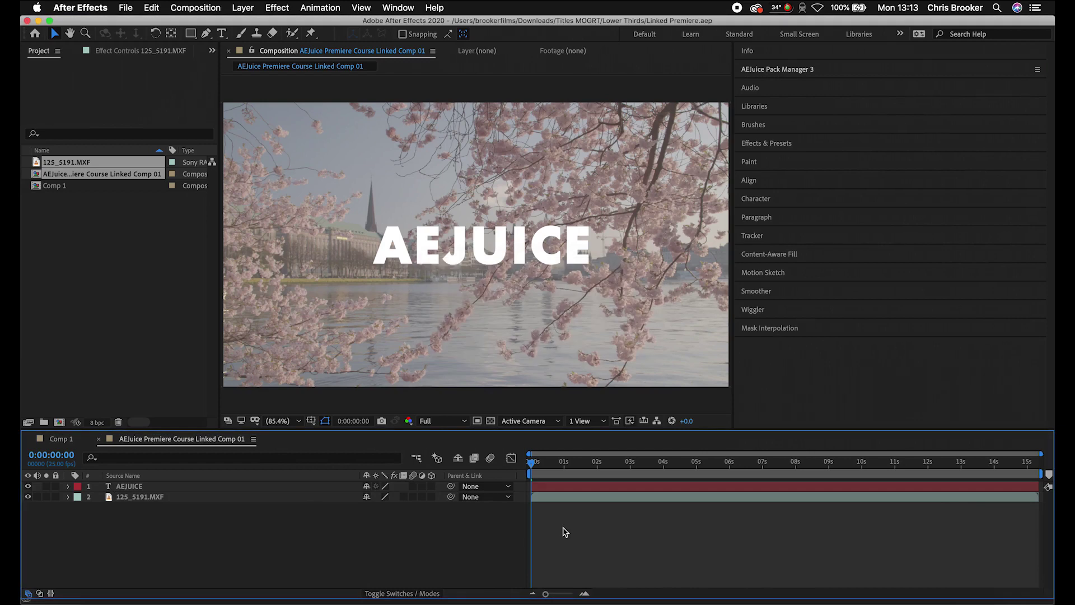
pyautogui.click(135, 4)
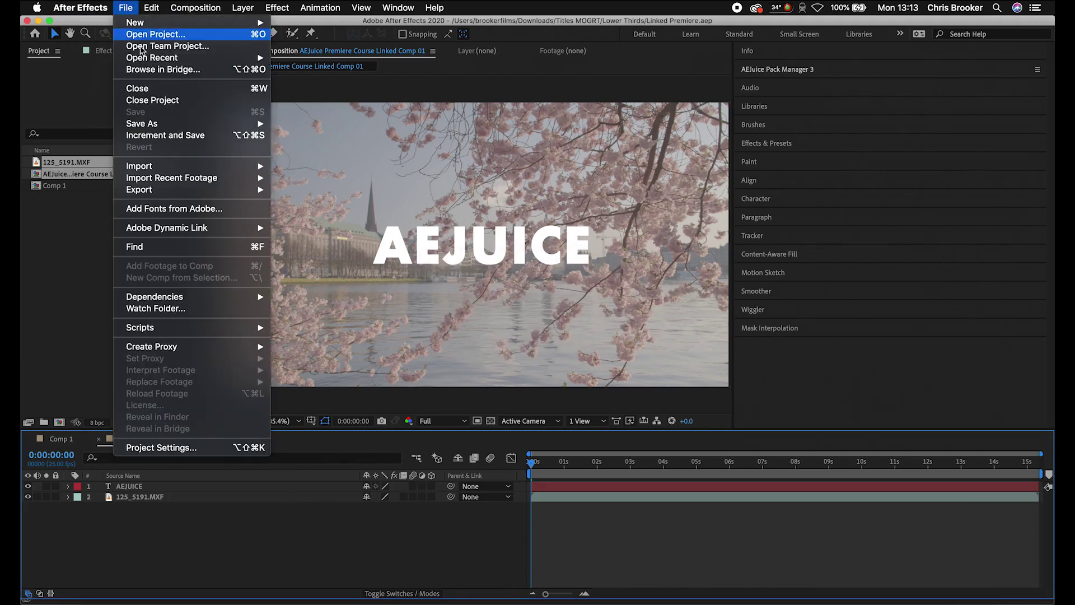
pyautogui.click(77, 272)
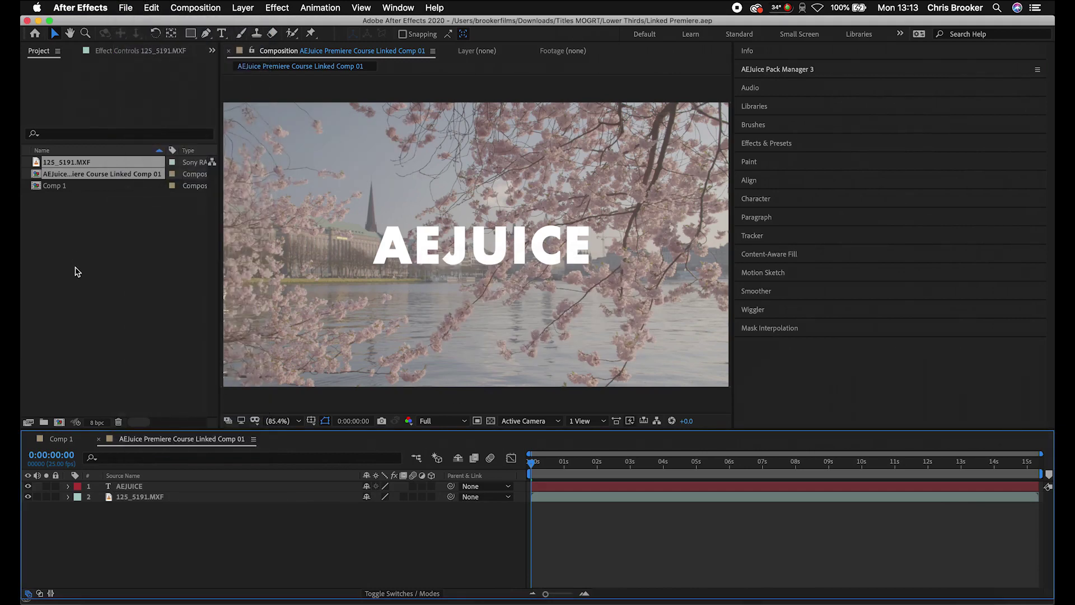
pyautogui.click(523, 597)
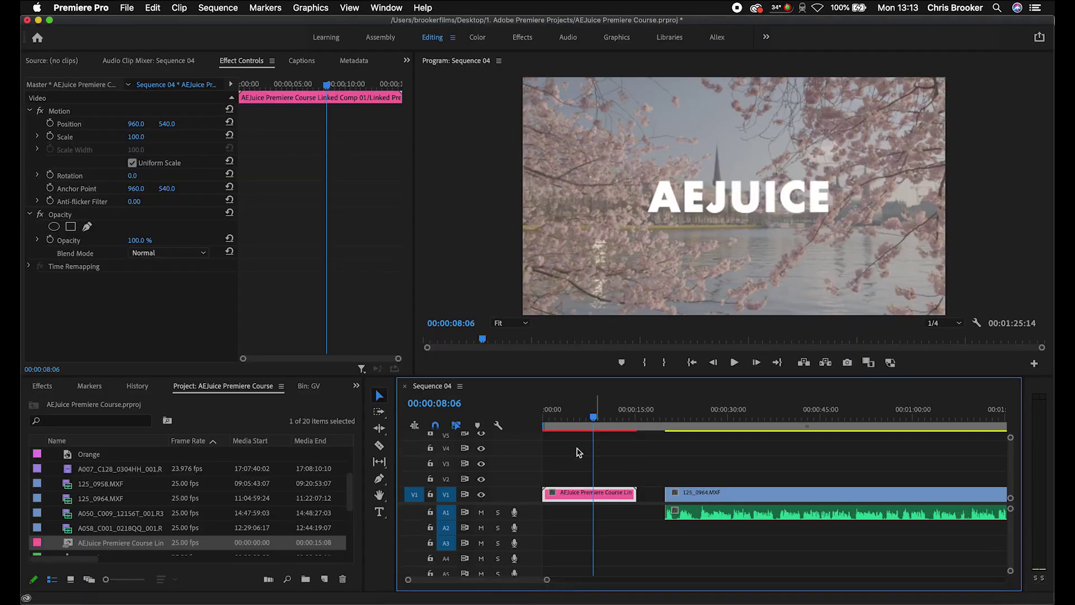
# Step: Move the Sequence 04 playhead to 00:00:03:10
pyautogui.click(564, 418)
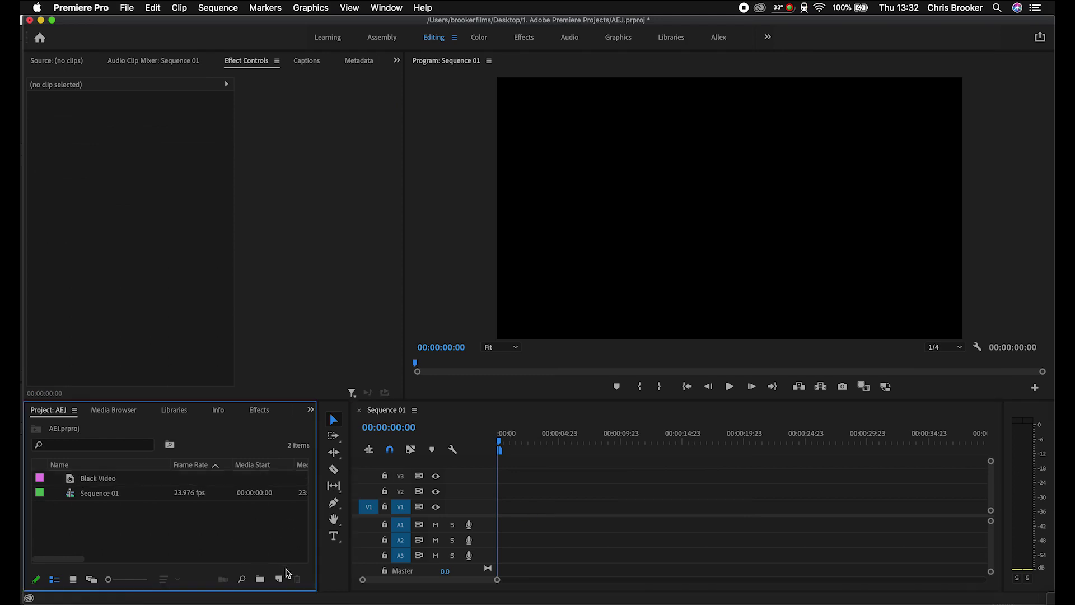
# Step: Create a 1920x1080 Black Video item in the project
pyautogui.click(279, 580)
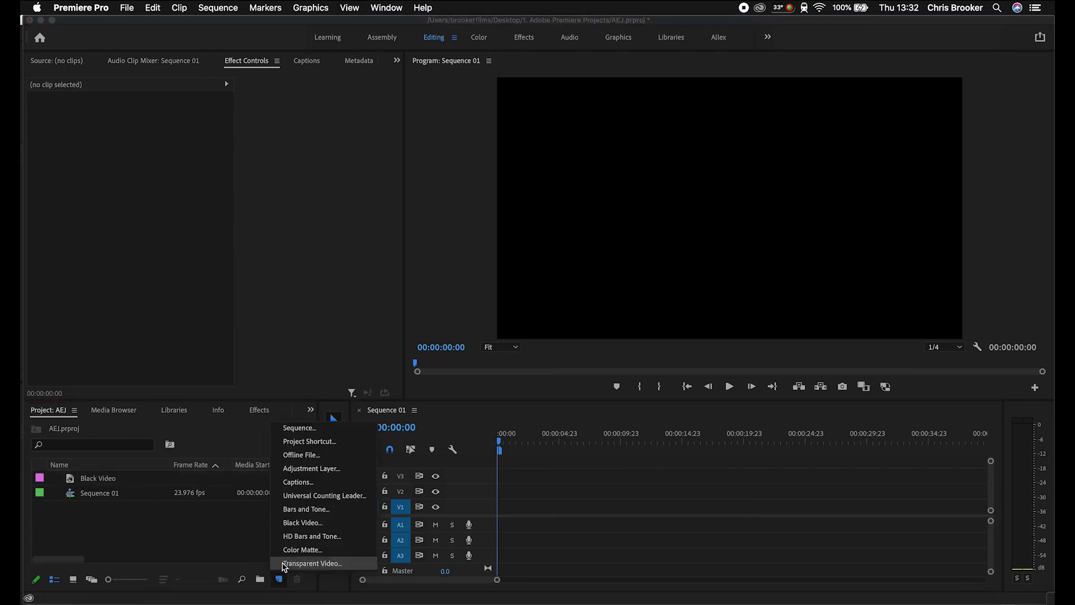
pyautogui.click(302, 524)
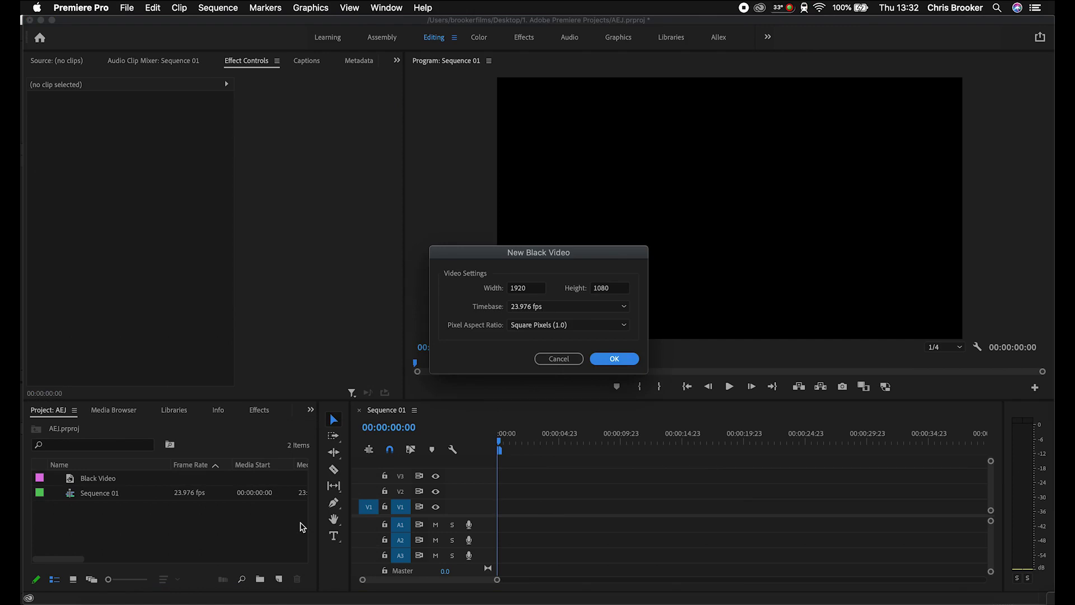
pyautogui.press('Return')
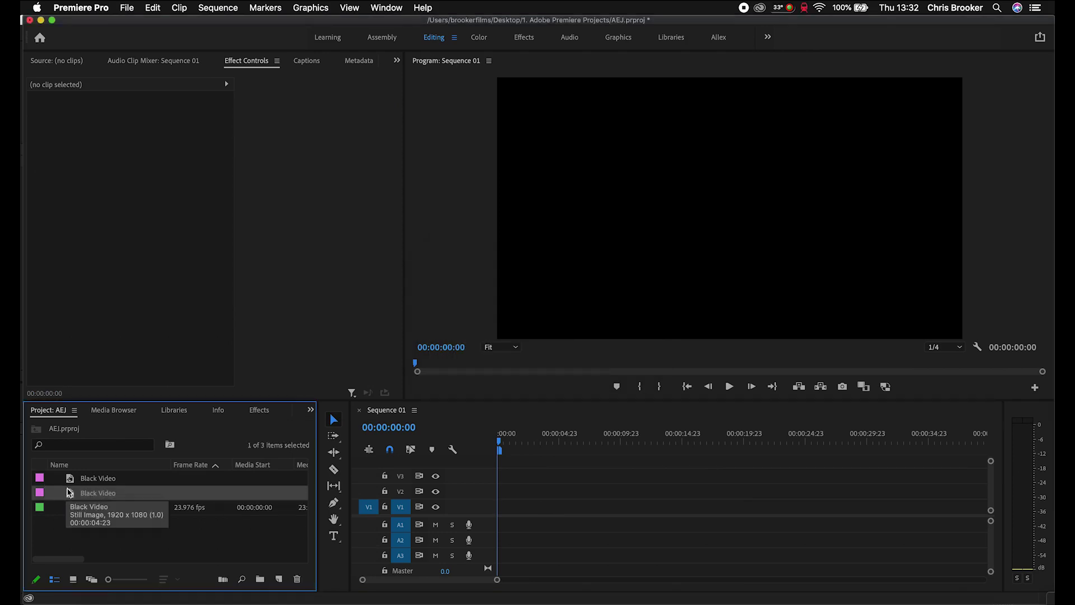
pyautogui.click(279, 579)
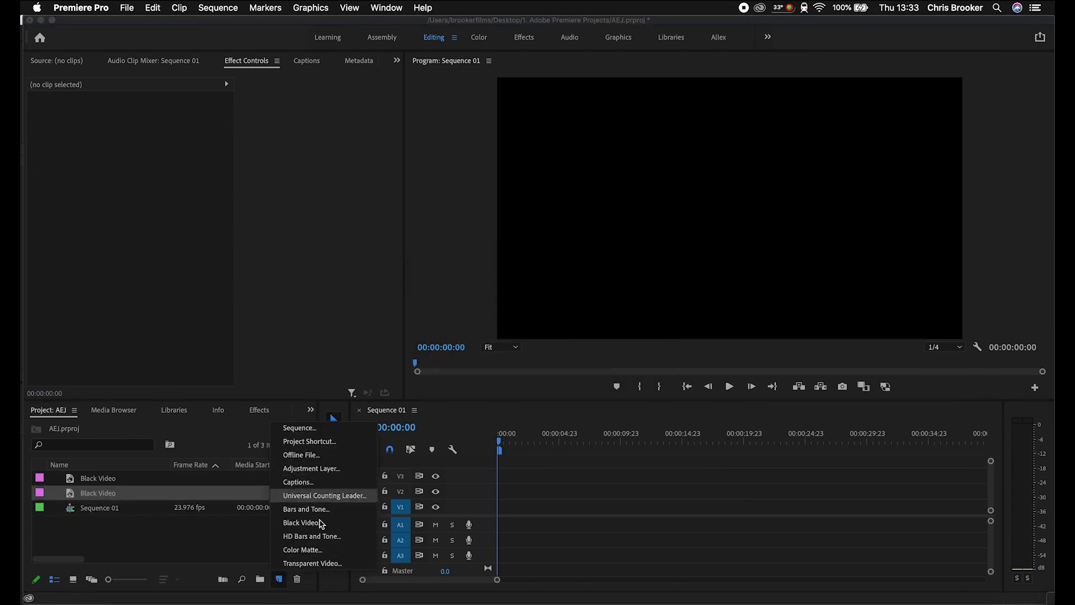
pyautogui.click(105, 499)
# Step: Place Black Video at the start of V1 and extend it to about 30 seconds
pyautogui.moveTo(79, 500); pyautogui.dragTo(871, 500)
pyautogui.click(871, 429)
pyautogui.moveTo(872, 429); pyautogui.dragTo(870, 429)
pyautogui.moveTo(866, 504); pyautogui.dragTo(873, 504)
# Step: Replace the Black Video clip with an After Effects composition
pyautogui.click(659, 500)
pyautogui.rightClick(516, 511)
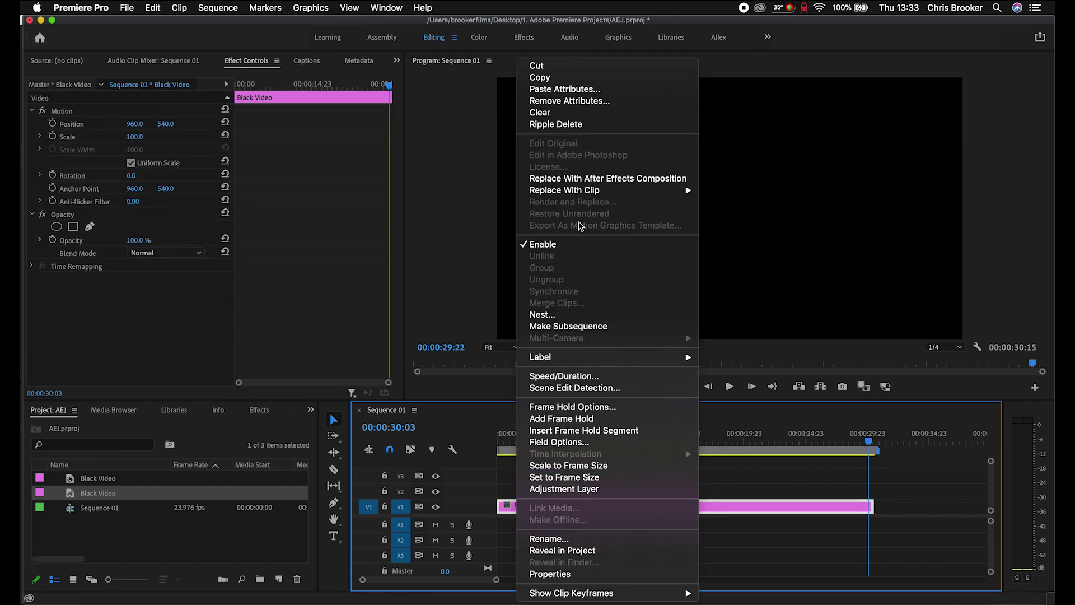
pyautogui.click(582, 179)
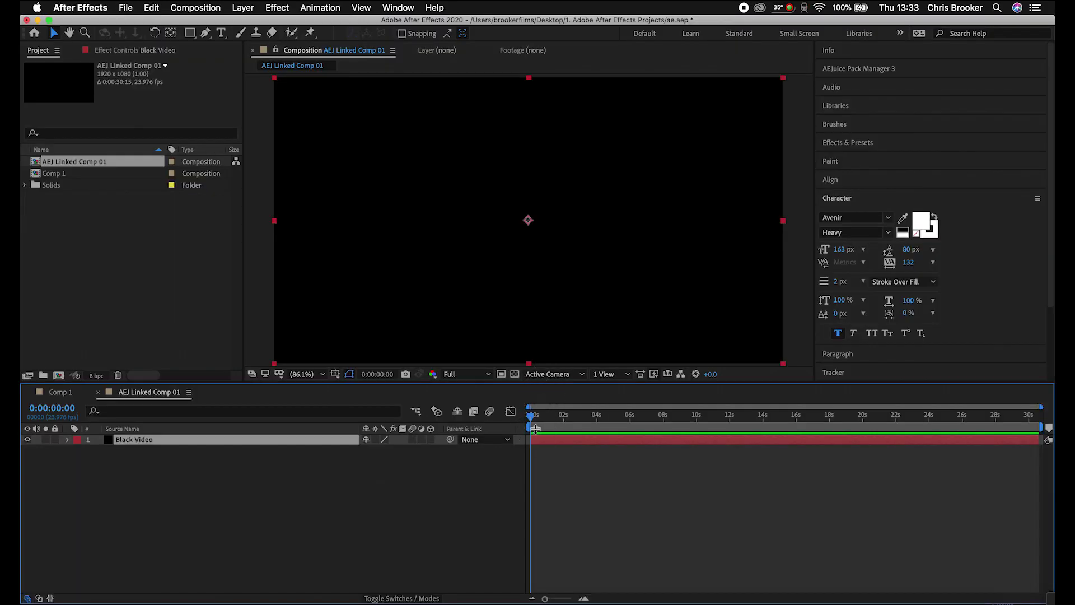
# Step: Import the Kinetic Typography Poster 15 template from the widened AEJuice Pack Manager 3
pyautogui.click(855, 69)
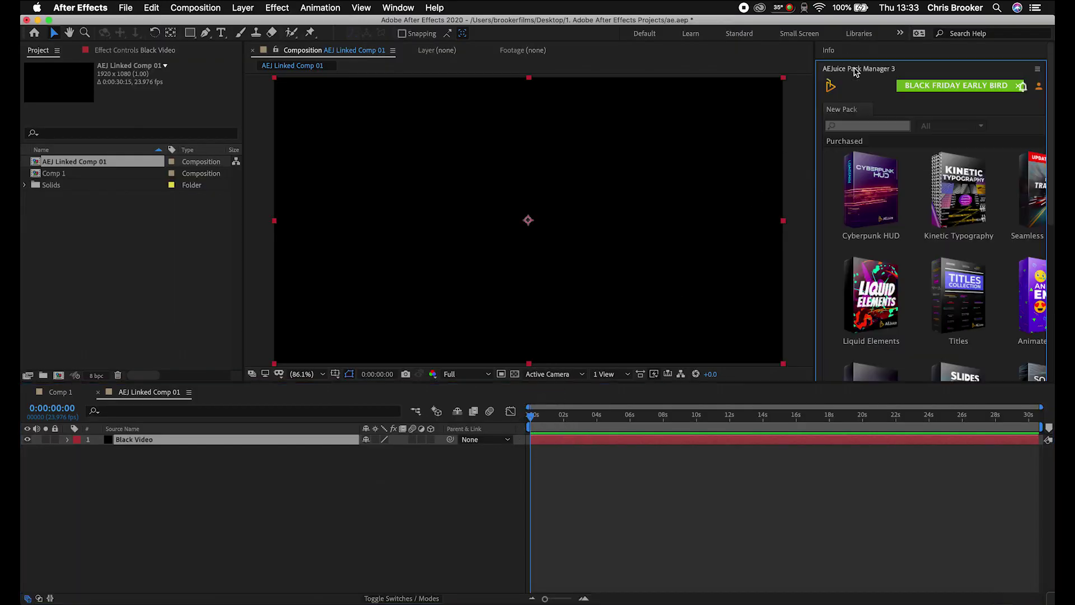
pyautogui.moveTo(814, 107); pyautogui.dragTo(731, 114)
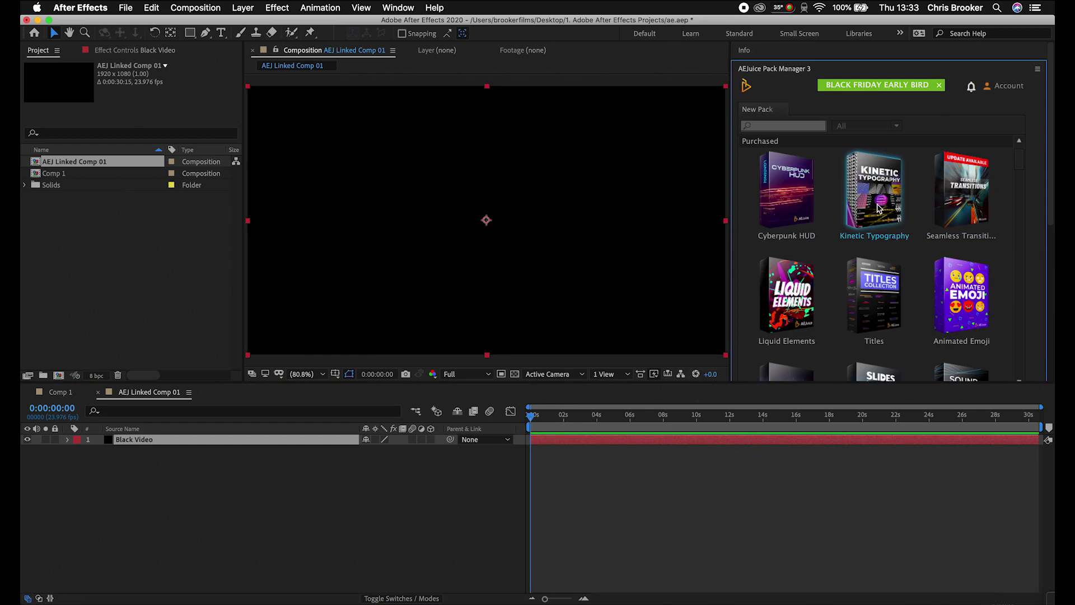
pyautogui.click(871, 181)
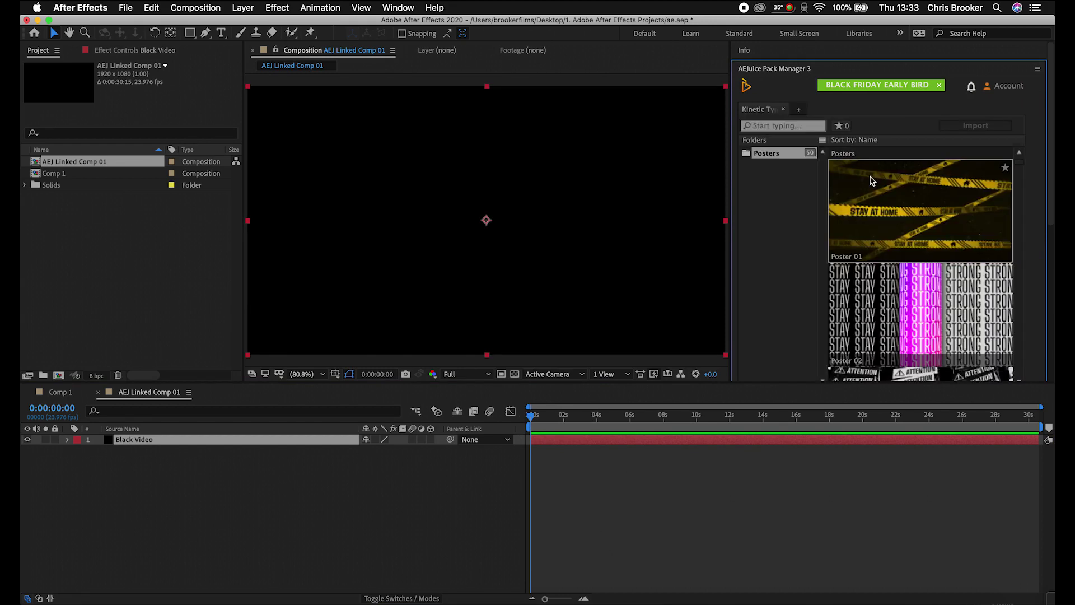
pyautogui.scroll(-2, 1021, 221)
pyautogui.scroll(-1, 1021, 221)
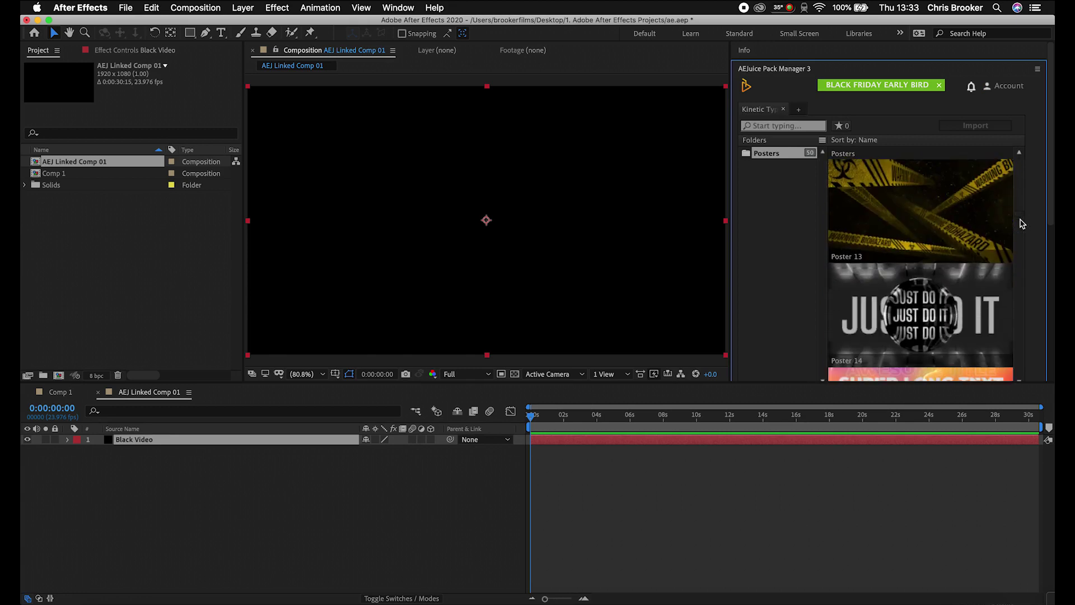
pyautogui.scroll(-1, 1024, 221)
pyautogui.scroll(-1, 1020, 221)
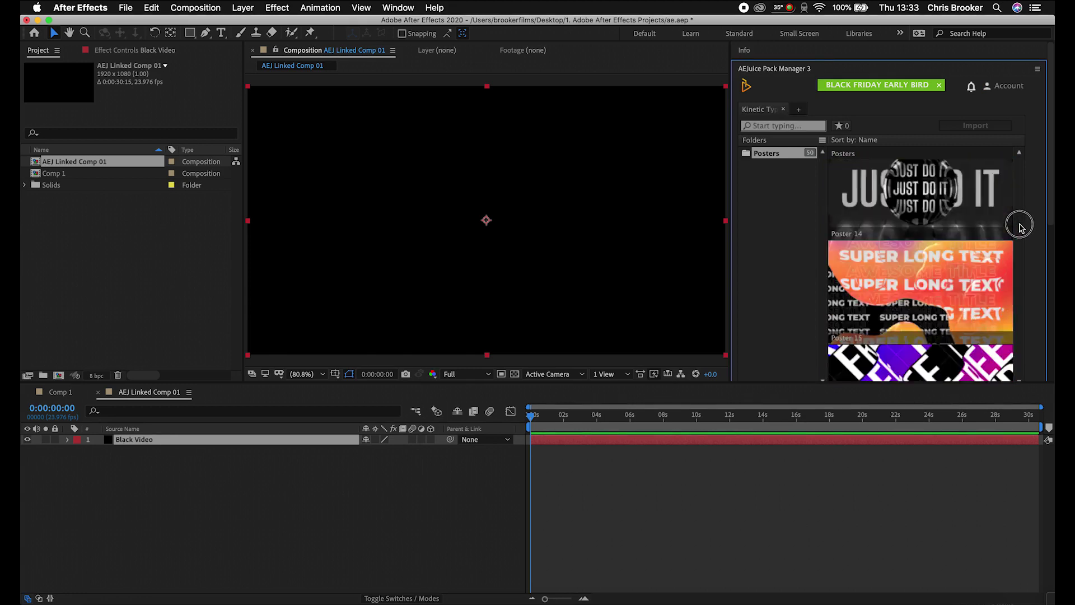
pyautogui.click(908, 311)
pyautogui.click(975, 125)
# Step: Import Poster 15 and open its nested text 01 precomp
pyautogui.click(554, 414)
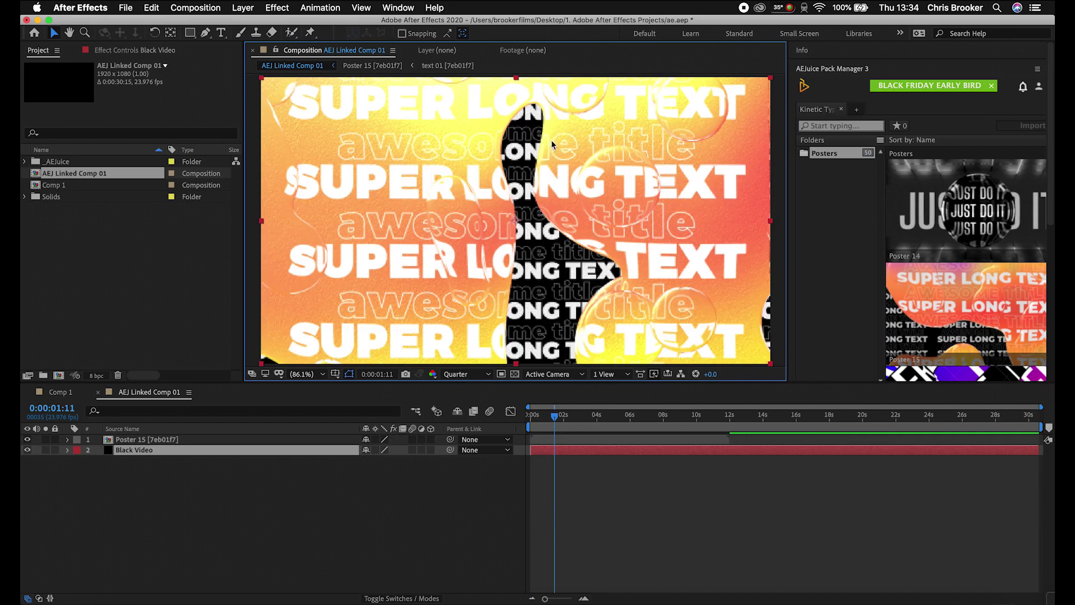
pyautogui.click(156, 440)
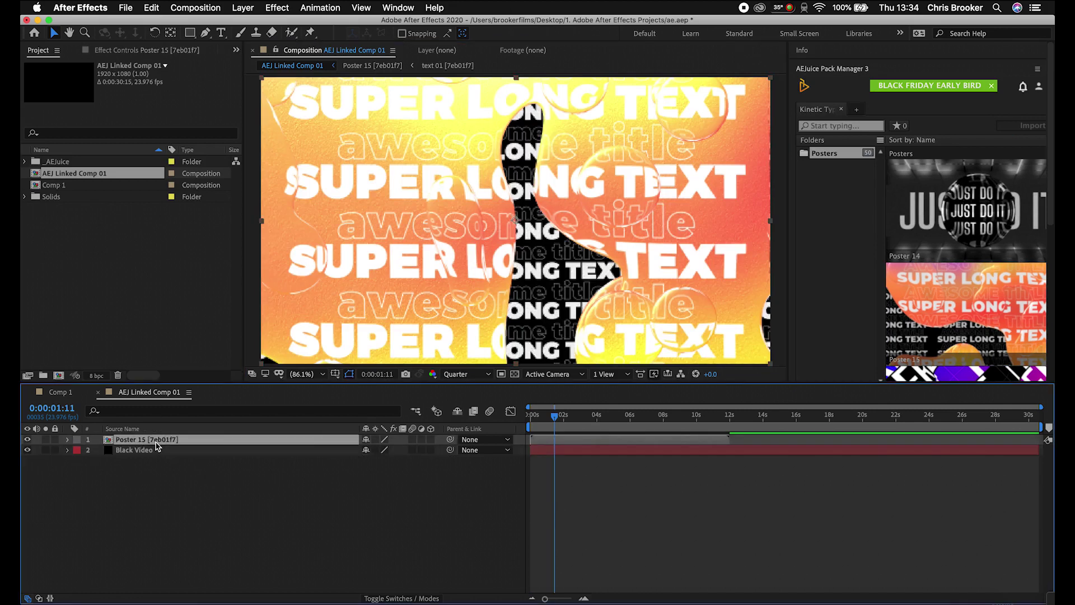
pyautogui.doubleClick(139, 441)
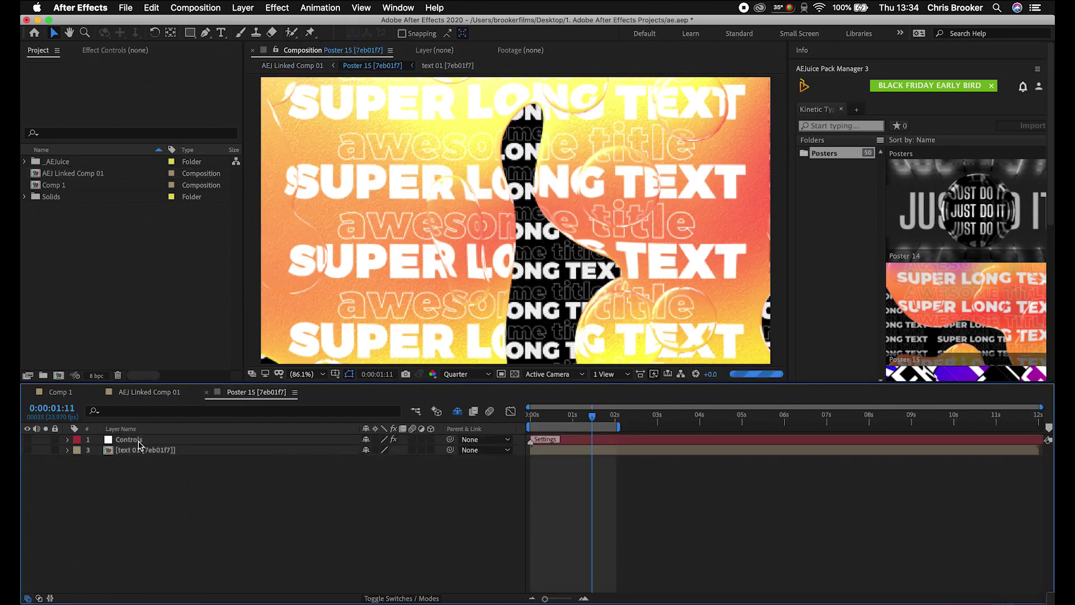
pyautogui.click(143, 440)
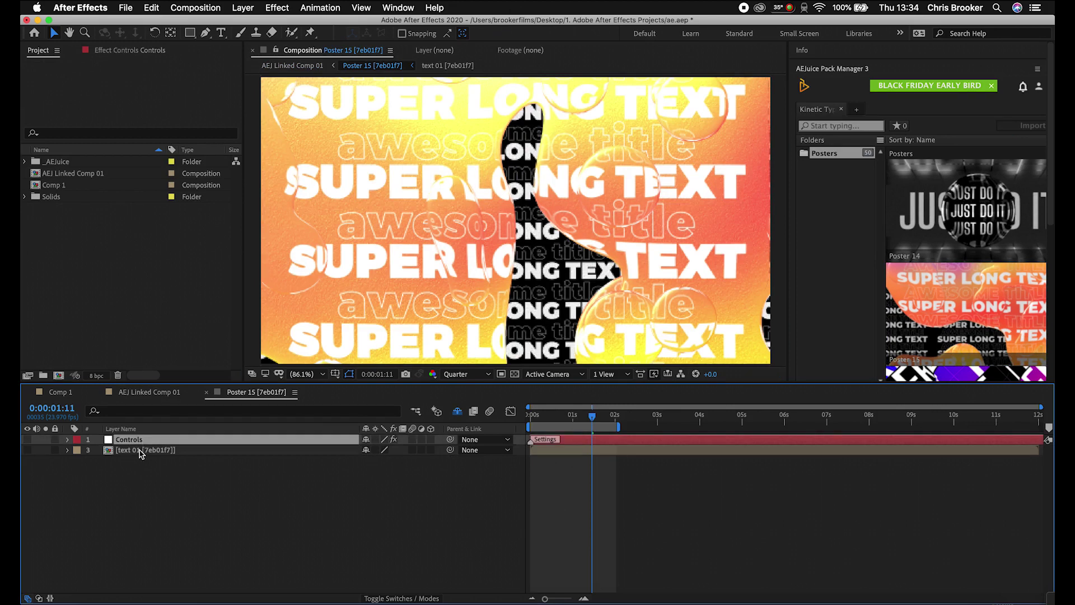
pyautogui.click(141, 451)
pyautogui.doubleClick(151, 452)
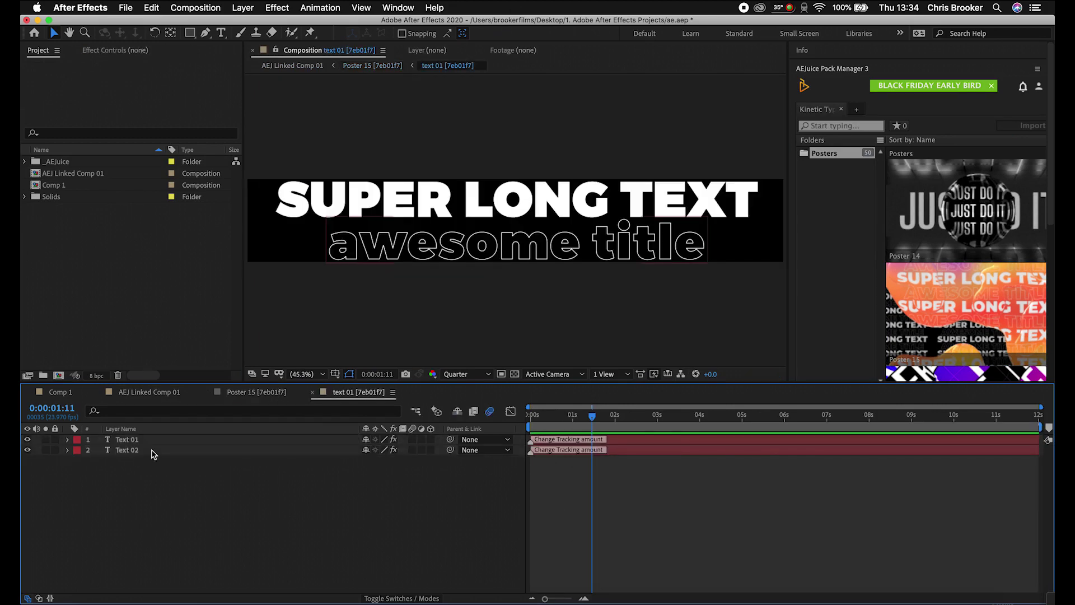
# Step: Retype the SUPER LONG TEXT title as AEJuice and return to Poster 15
pyautogui.doubleClick(135, 441)
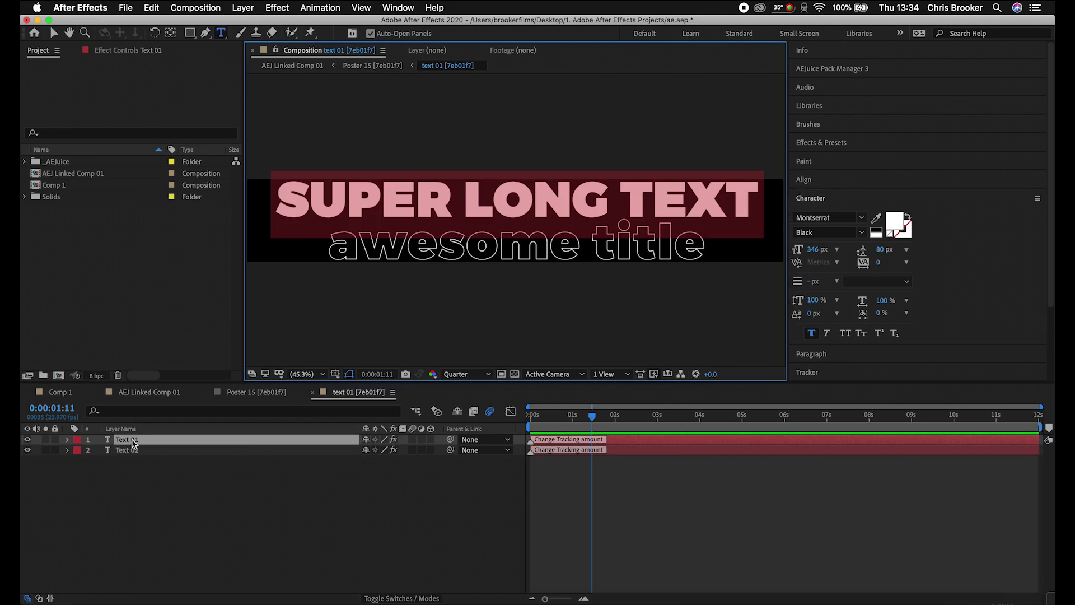
pyautogui.write('AEJuice')
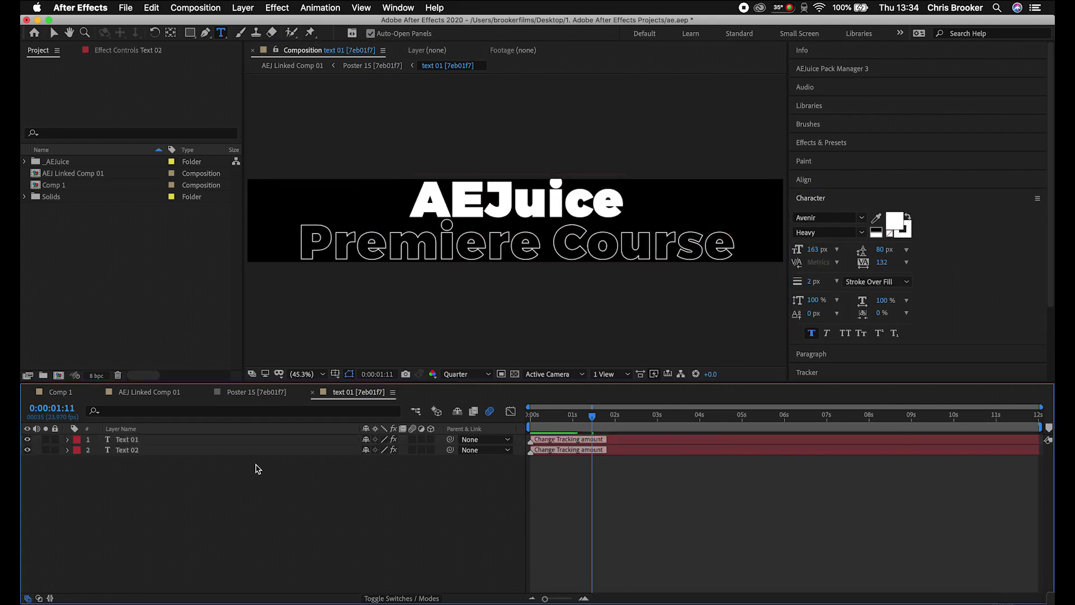
pyautogui.click(256, 392)
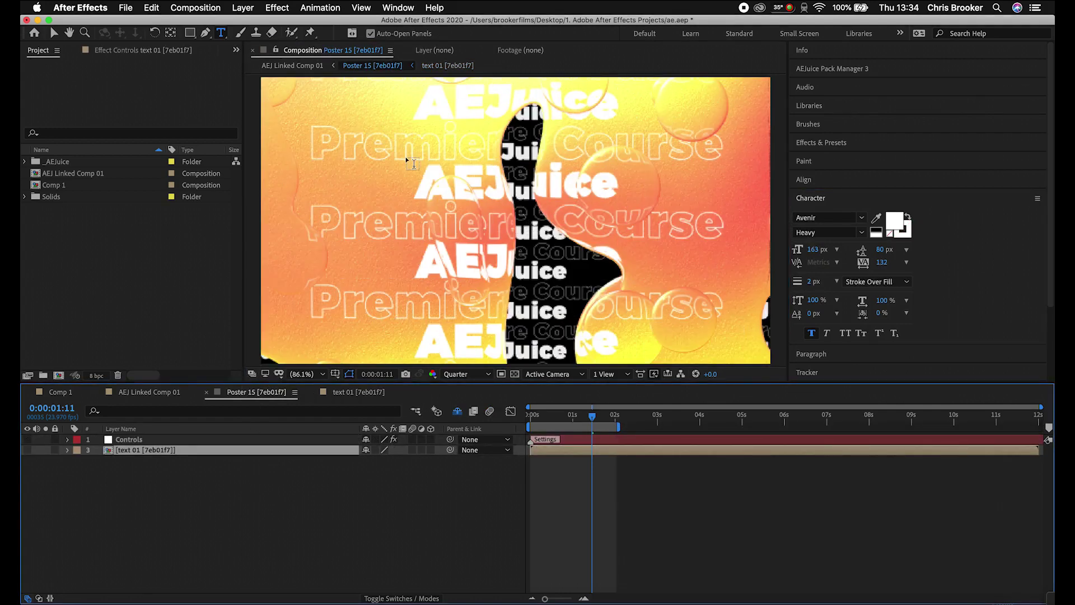
# Step: Set the Controls layer's Text Color 01 to black in Effect Controls
pyautogui.click(143, 51)
pyautogui.click(134, 440)
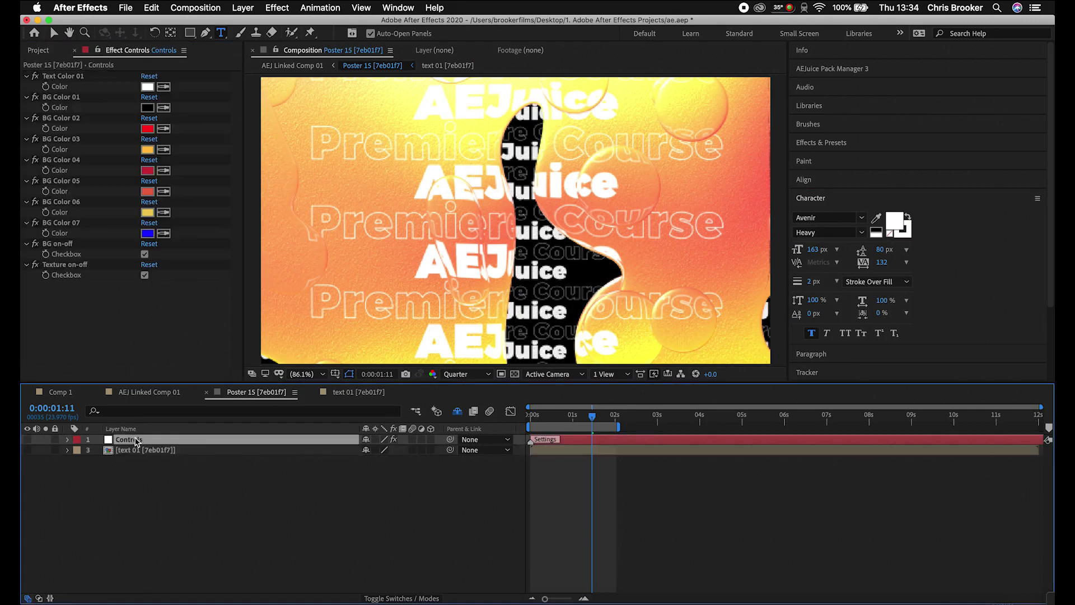
pyautogui.click(126, 63)
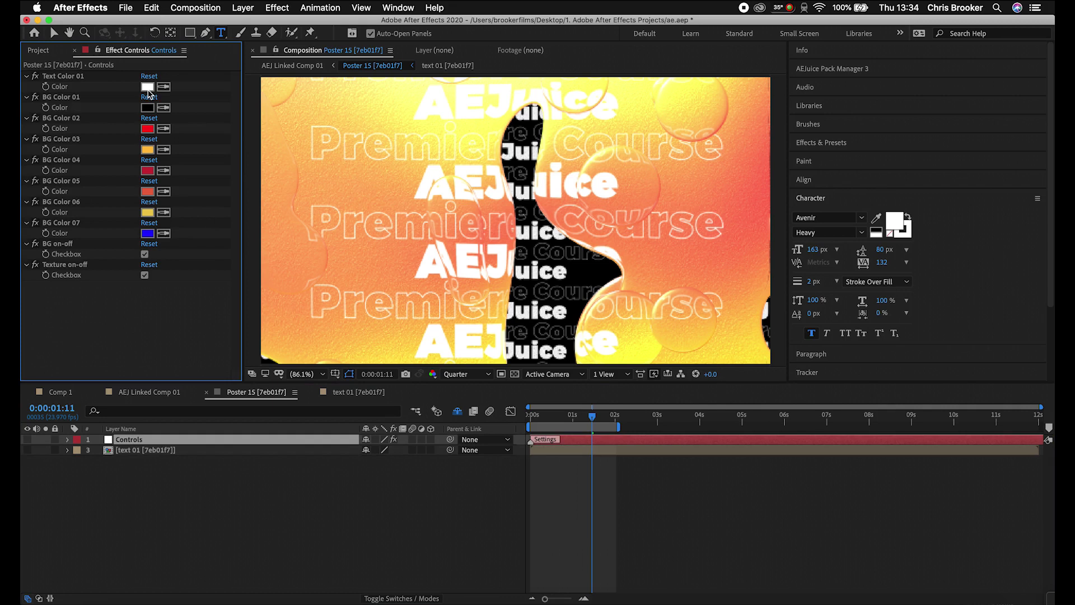
pyautogui.click(147, 88)
pyautogui.moveTo(711, 204); pyautogui.dragTo(788, 364)
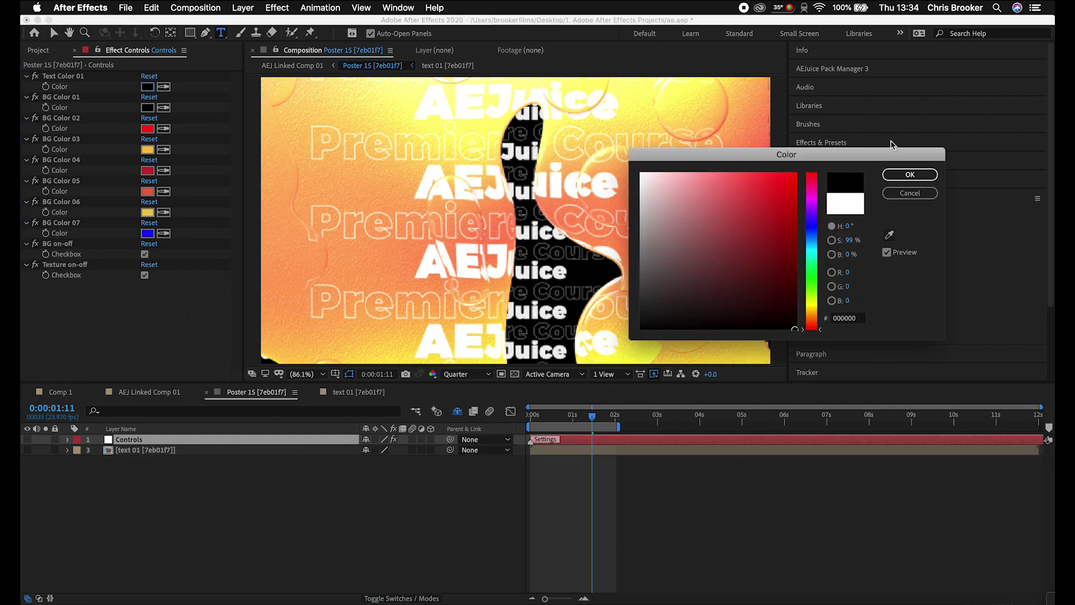
pyautogui.click(900, 174)
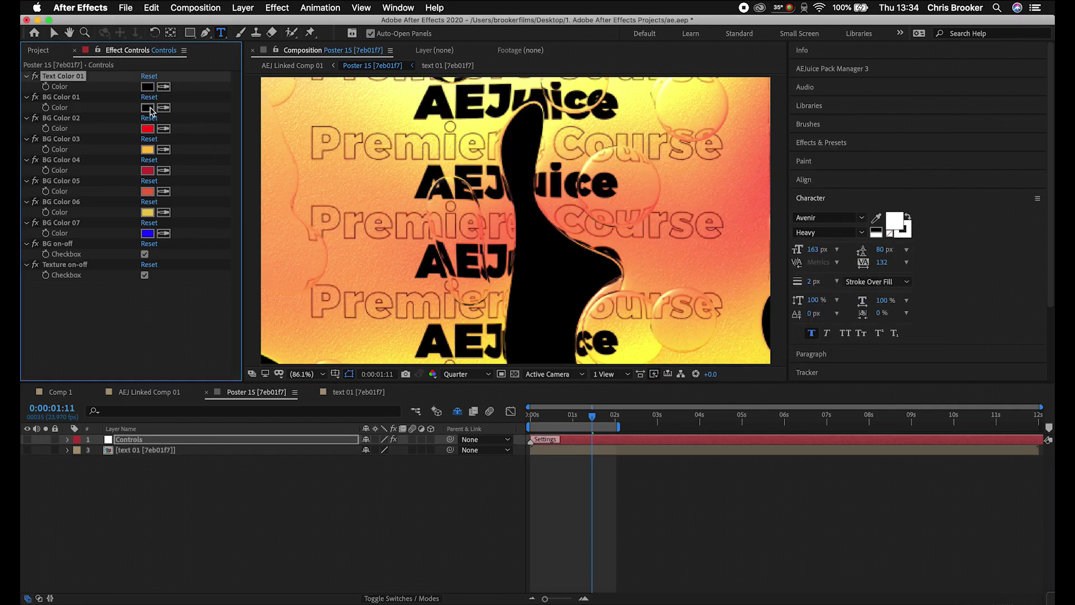
# Step: Set BG Color 01 to white and BG Color 02 to blue
pyautogui.click(147, 108)
pyautogui.moveTo(713, 233); pyautogui.dragTo(641, 174)
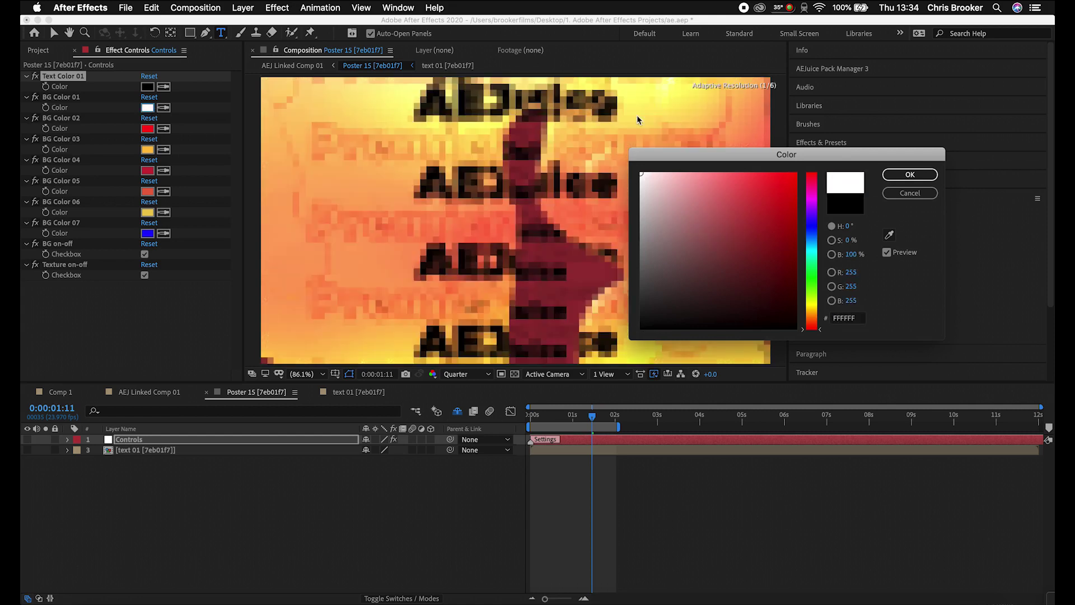
pyautogui.click(908, 175)
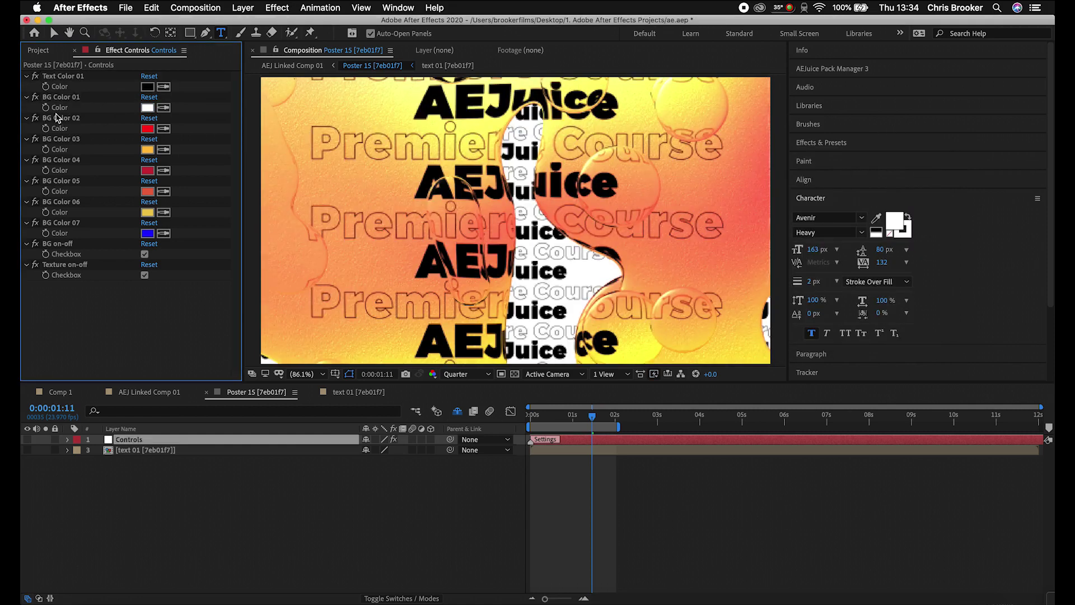
pyautogui.click(147, 128)
pyautogui.moveTo(812, 224)
pyautogui.mouseDown()
pyautogui.moveTo(811, 244)
pyautogui.moveTo(813, 225)
pyautogui.mouseUp()
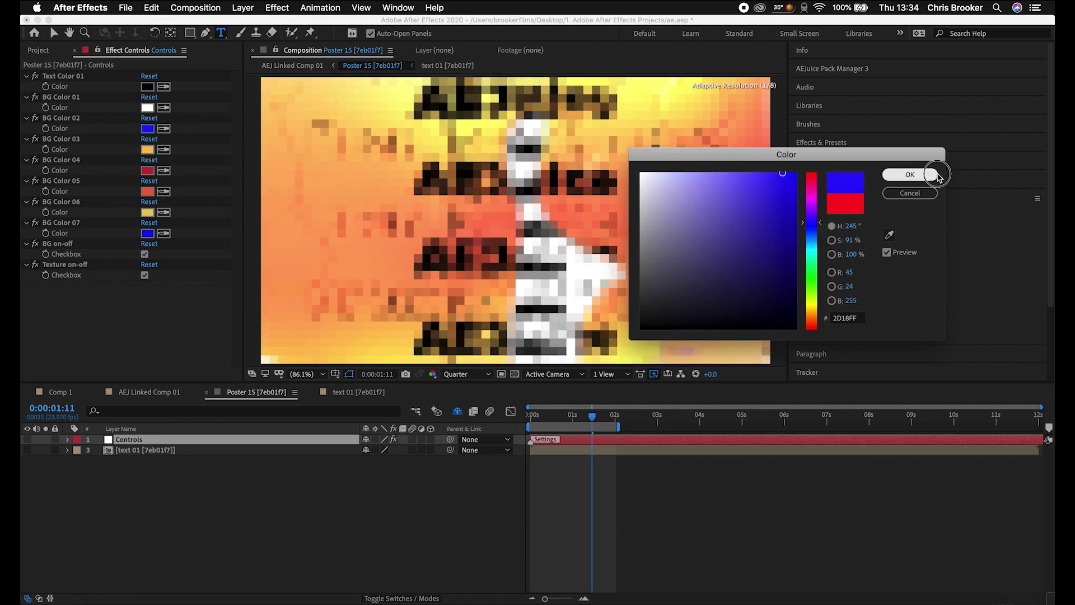
pyautogui.click(927, 174)
# Step: Change BG Color 03 to blue and BG Color 04 to yellow
pyautogui.click(145, 150)
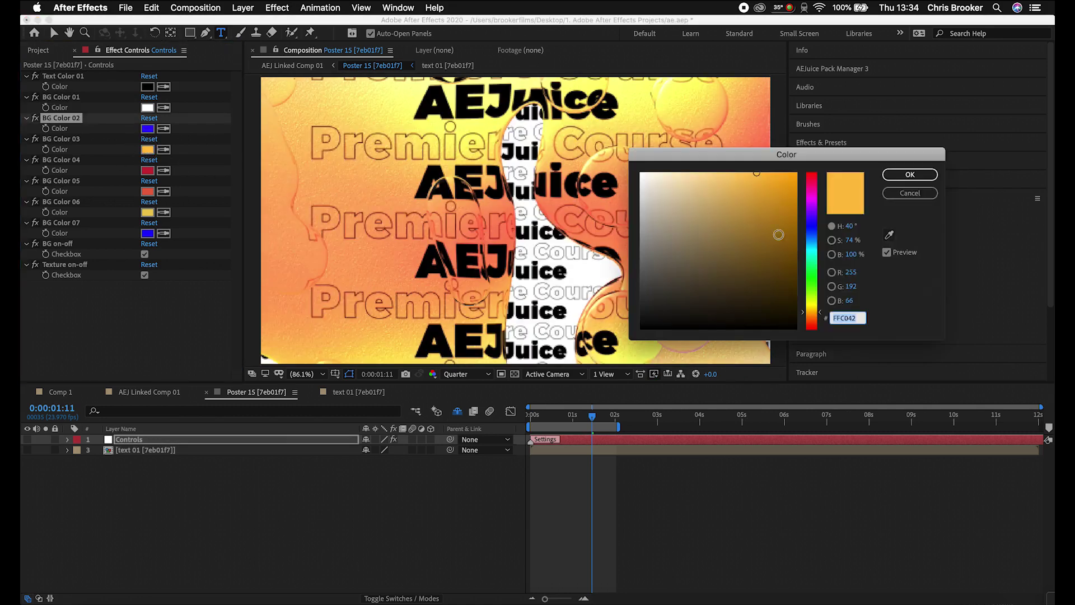
pyautogui.moveTo(812, 305); pyautogui.dragTo(812, 228)
pyautogui.click(913, 173)
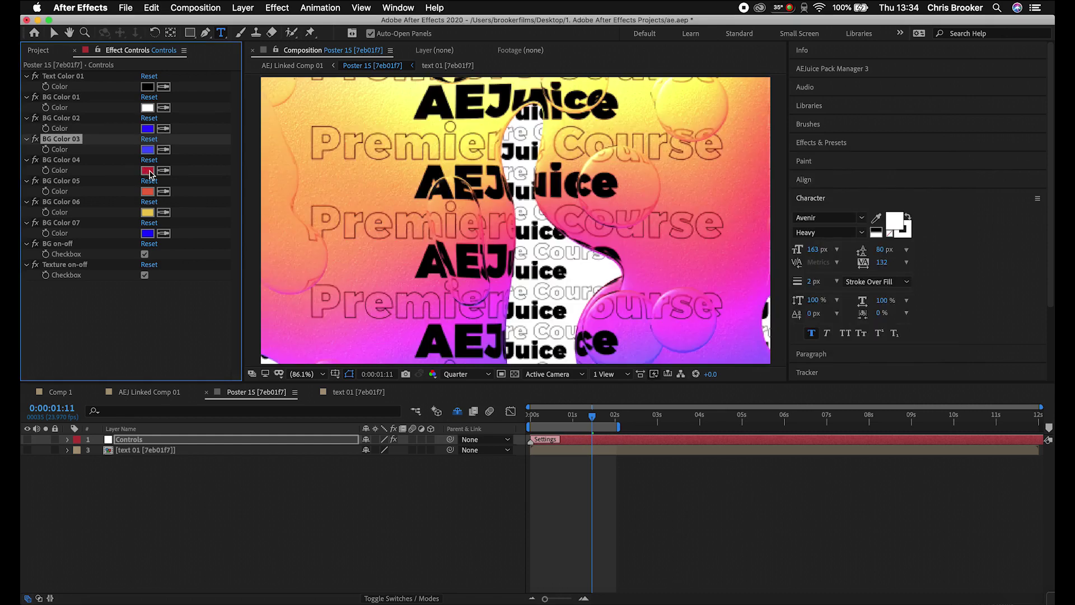
pyautogui.click(147, 171)
pyautogui.moveTo(811, 272)
pyautogui.mouseDown()
pyautogui.moveTo(811, 247)
pyautogui.moveTo(816, 278)
pyautogui.mouseUp()
pyautogui.click(907, 177)
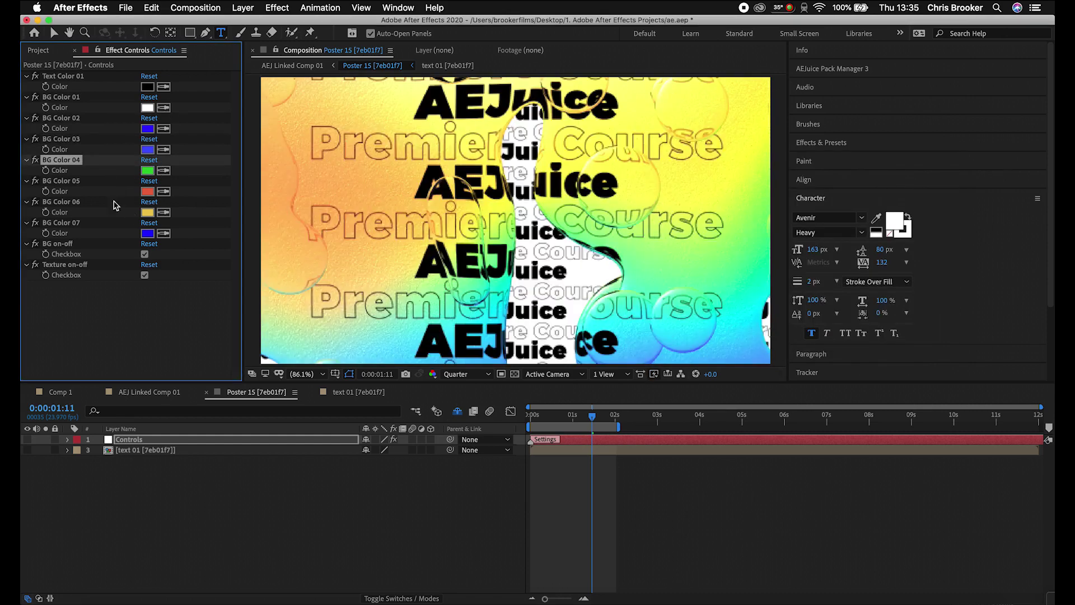
pyautogui.click(149, 171)
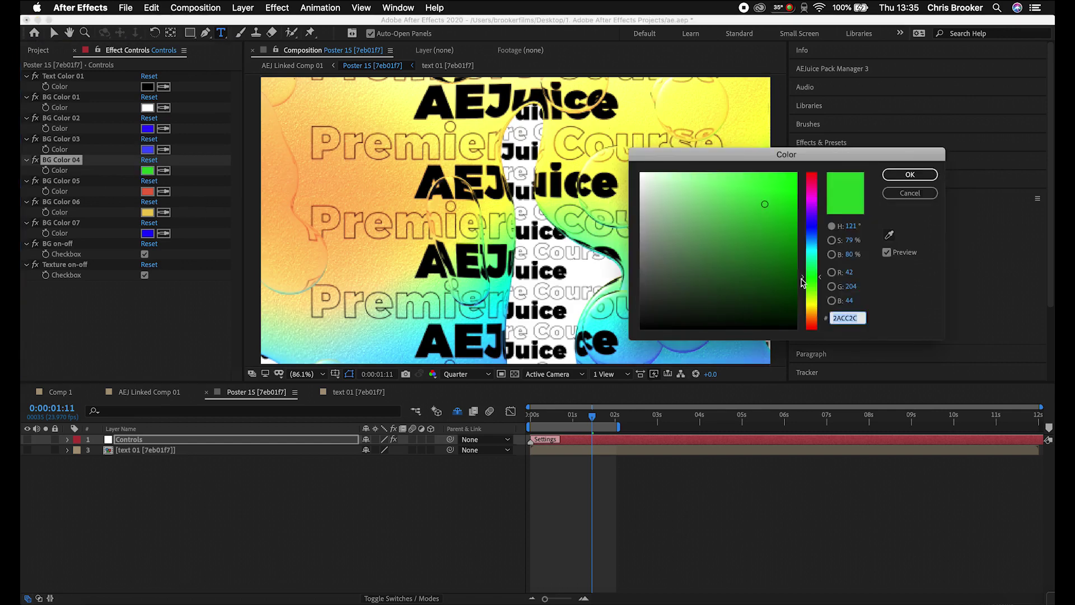
pyautogui.moveTo(807, 285); pyautogui.dragTo(808, 312)
pyautogui.click(909, 174)
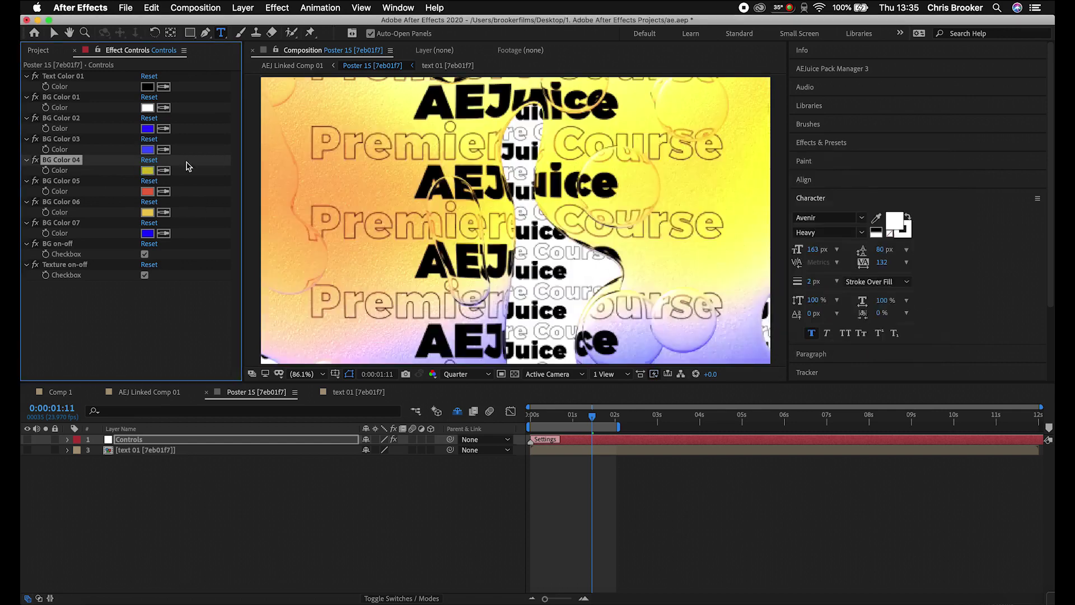
# Step: Set BG Color 05 to magenta and BG Color 07 to dark navy, then return to AEJ Linked Comp 01
pyautogui.click(149, 192)
pyautogui.moveTo(814, 203); pyautogui.dragTo(810, 196)
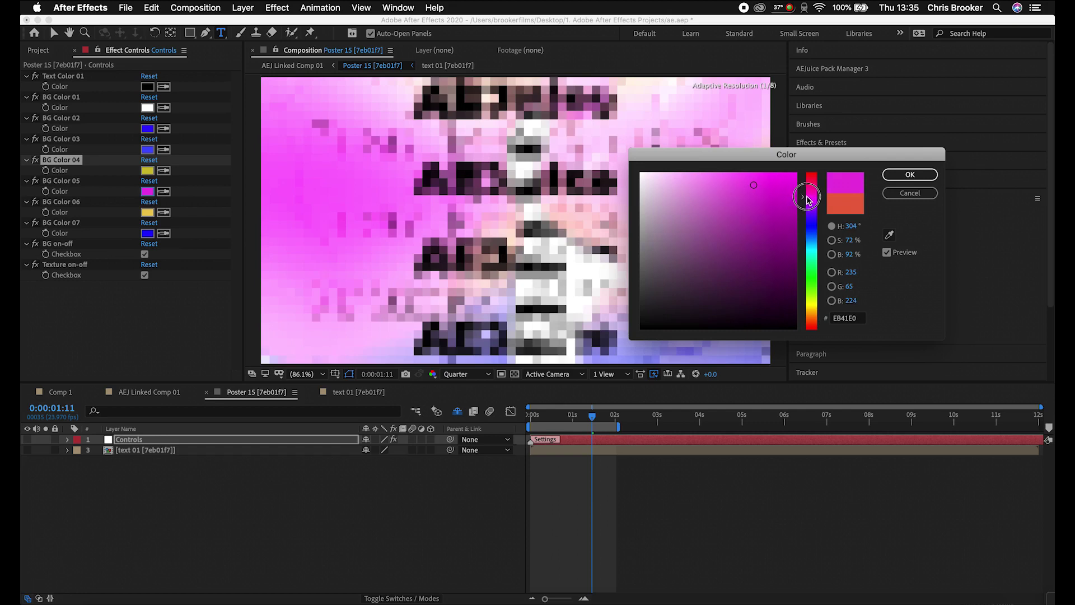
pyautogui.click(909, 174)
pyautogui.click(148, 212)
pyautogui.click(909, 175)
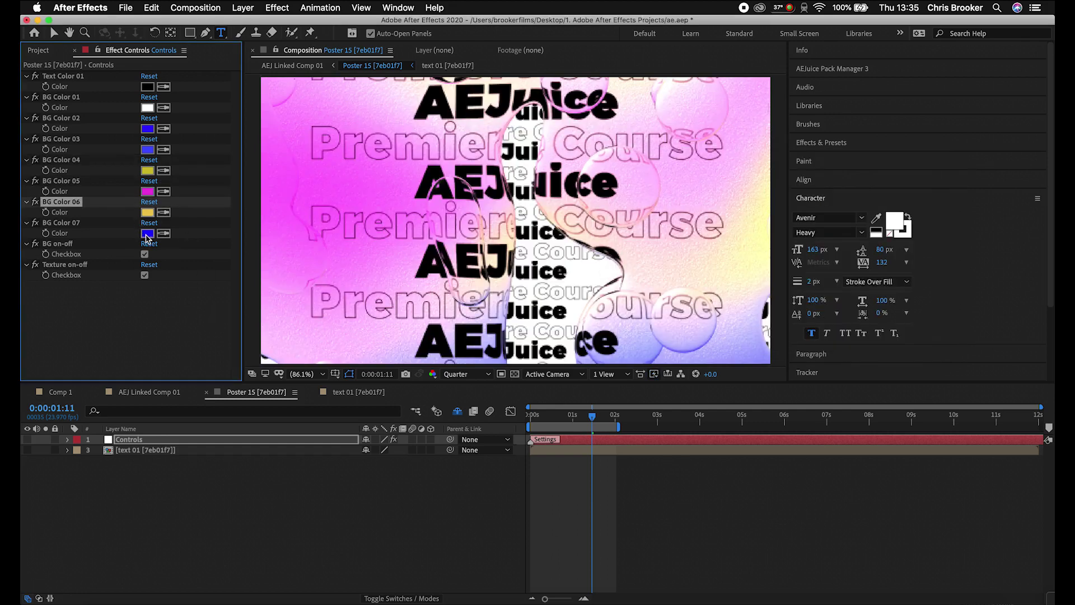
pyautogui.click(147, 233)
pyautogui.moveTo(739, 305); pyautogui.dragTo(723, 309)
pyautogui.click(909, 175)
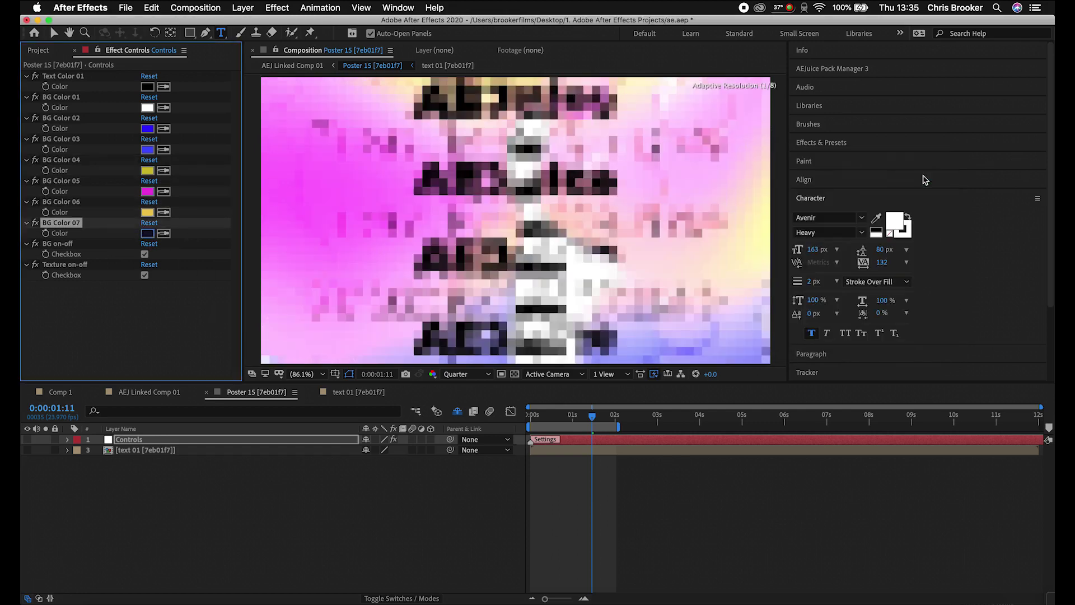
pyautogui.moveTo(588, 421)
pyautogui.mouseDown()
pyautogui.moveTo(576, 421)
pyautogui.moveTo(598, 422)
pyautogui.mouseUp()
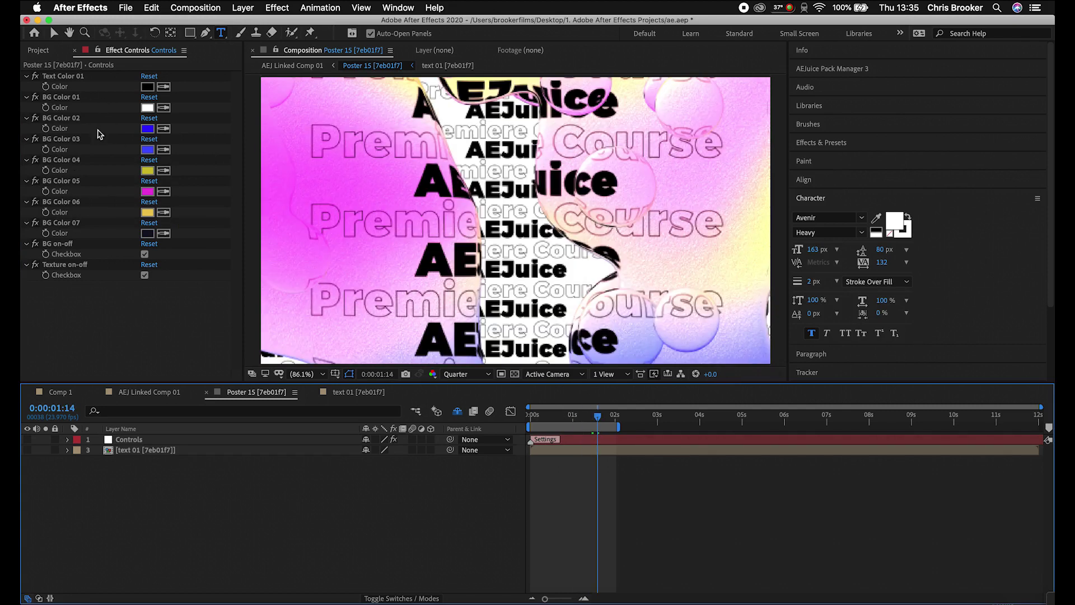
pyautogui.click(165, 394)
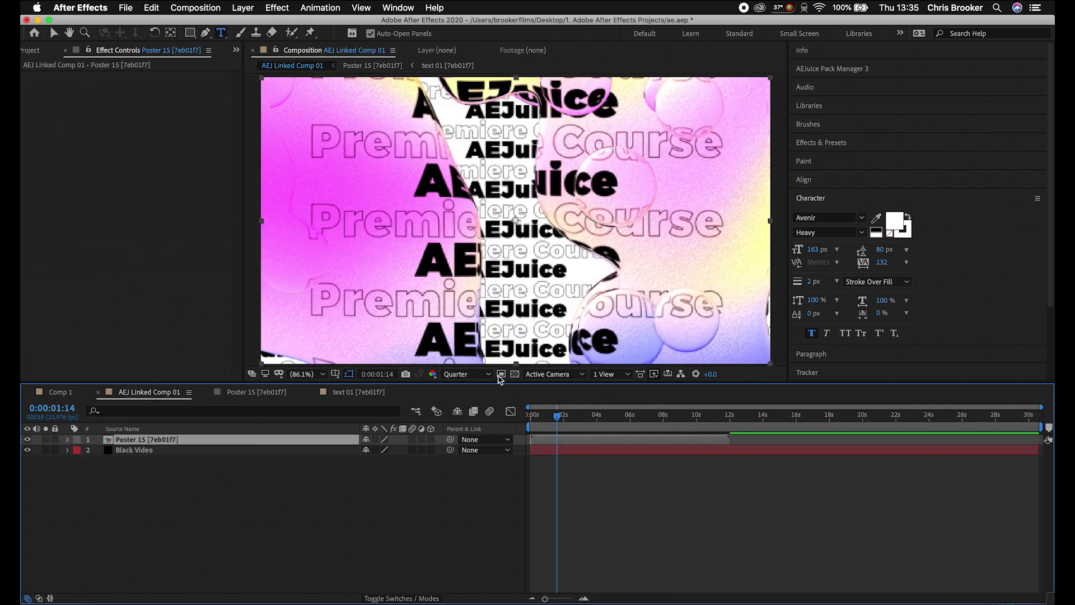
pyautogui.click(459, 597)
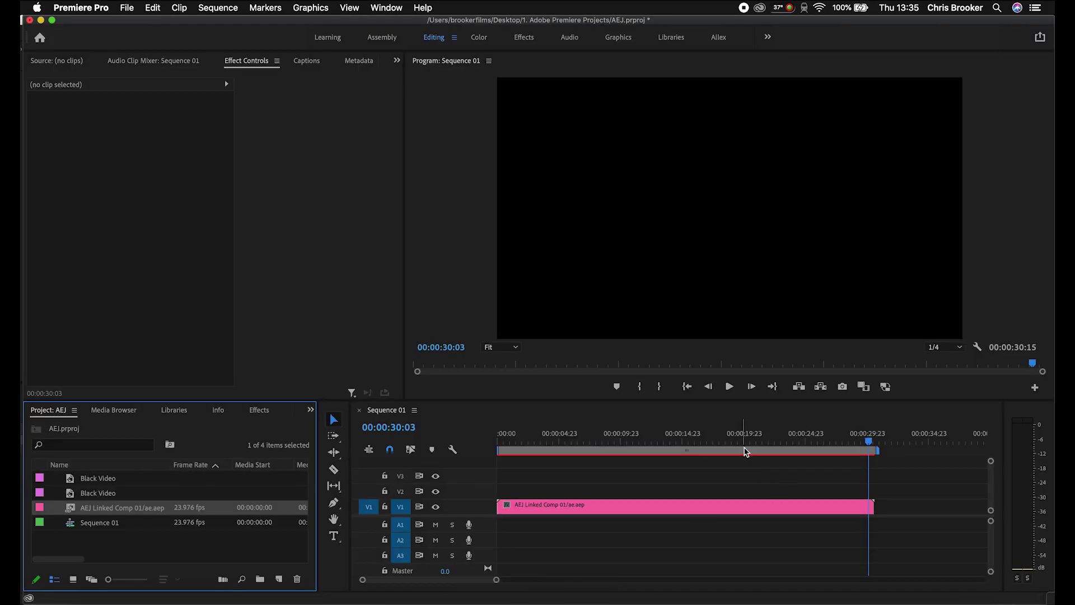
pyautogui.moveTo(484, 450); pyautogui.dragTo(526, 446)
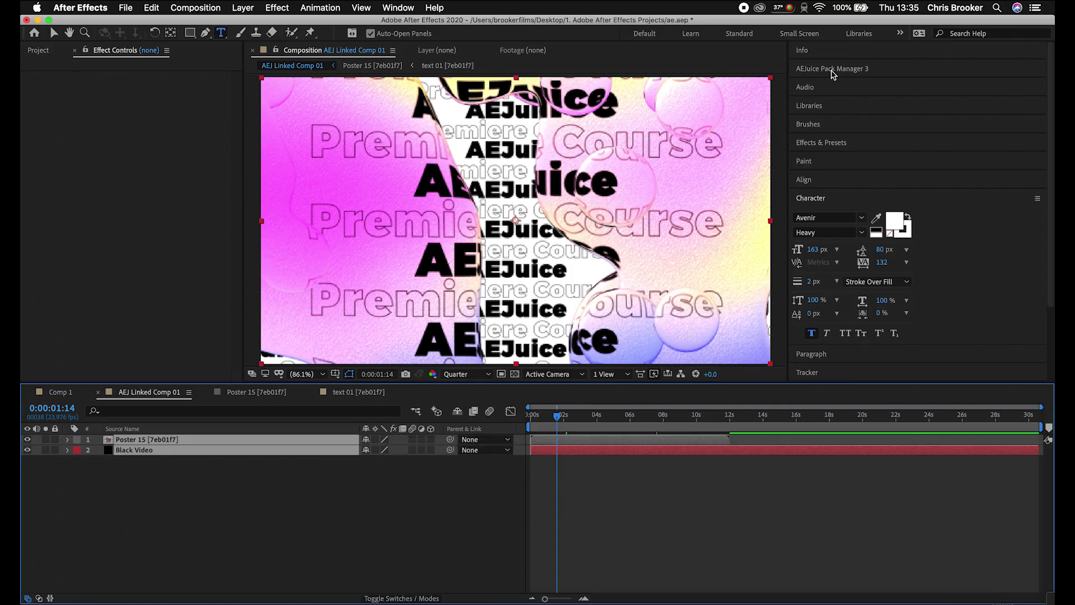
# Step: Import Icon Geolocation from the Animated Emoji pack's Icons folder
pyautogui.click(832, 71)
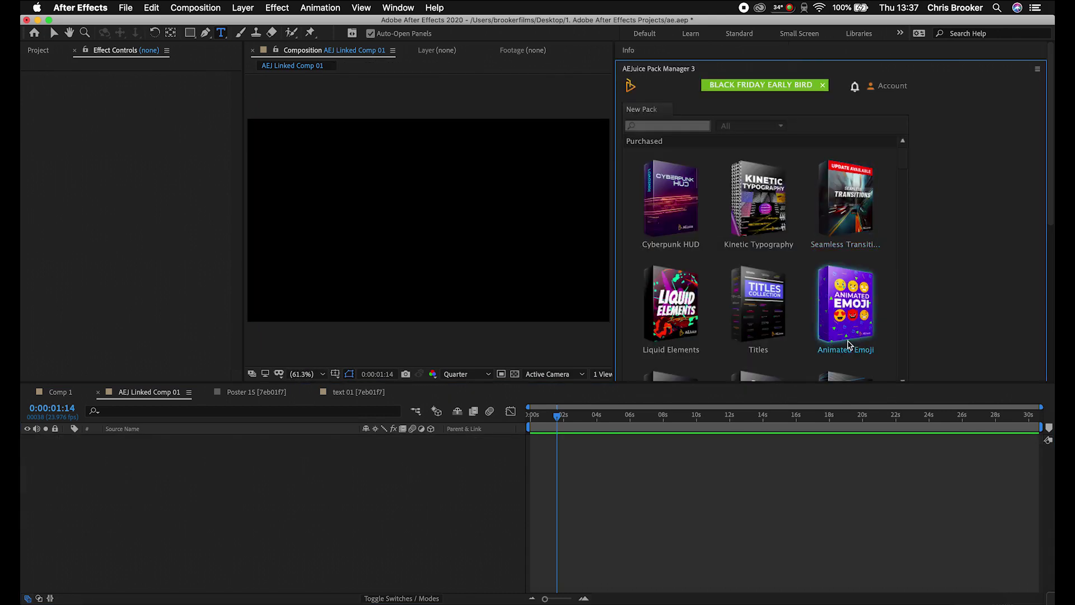
pyautogui.click(799, 316)
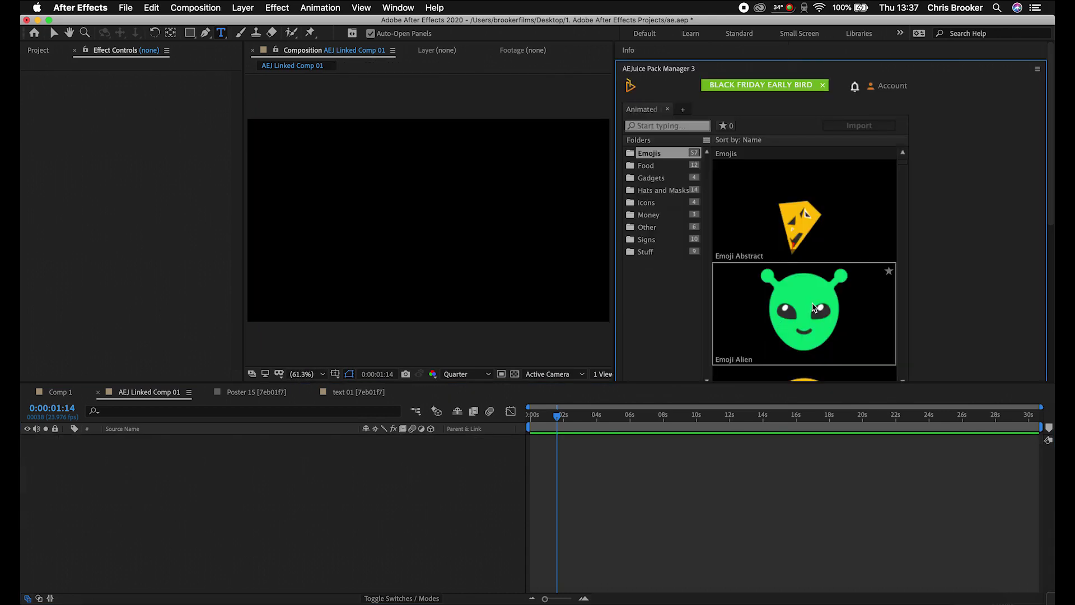
pyautogui.click(651, 167)
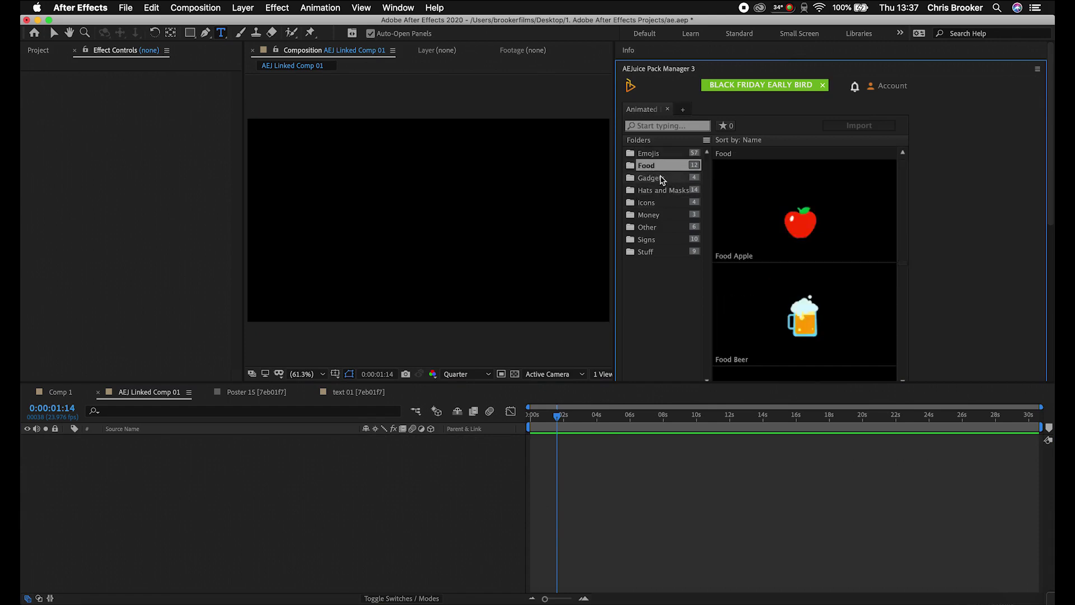
pyautogui.click(651, 178)
pyautogui.click(655, 190)
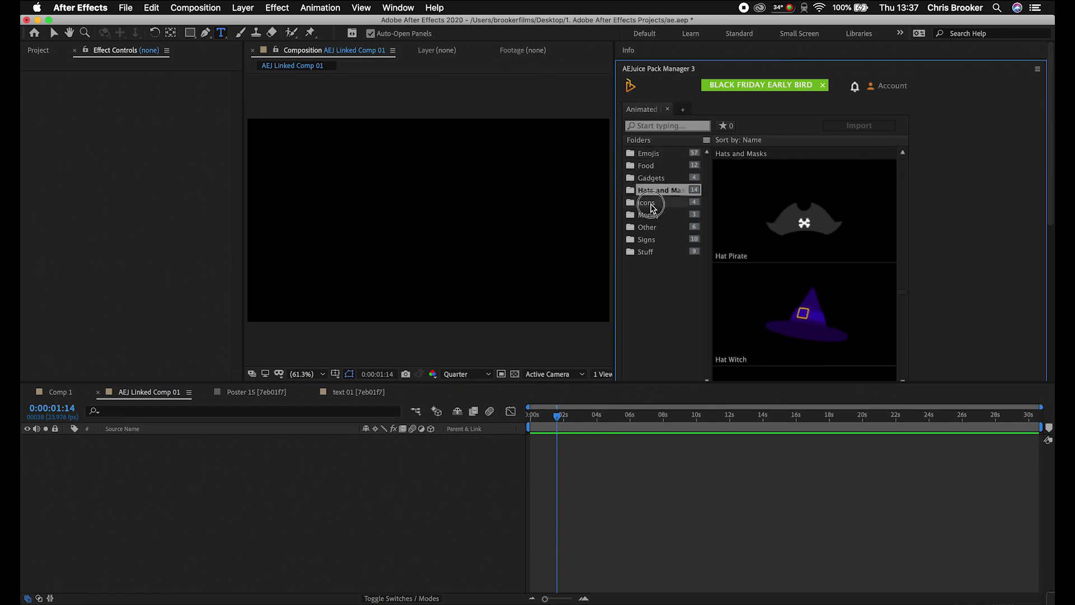
pyautogui.click(647, 203)
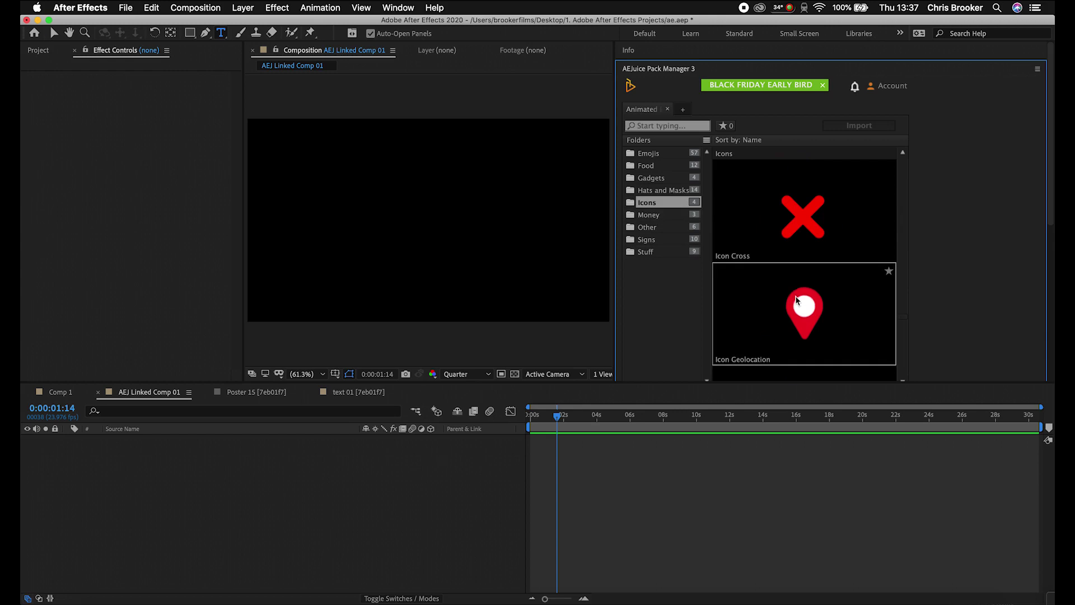
pyautogui.click(786, 319)
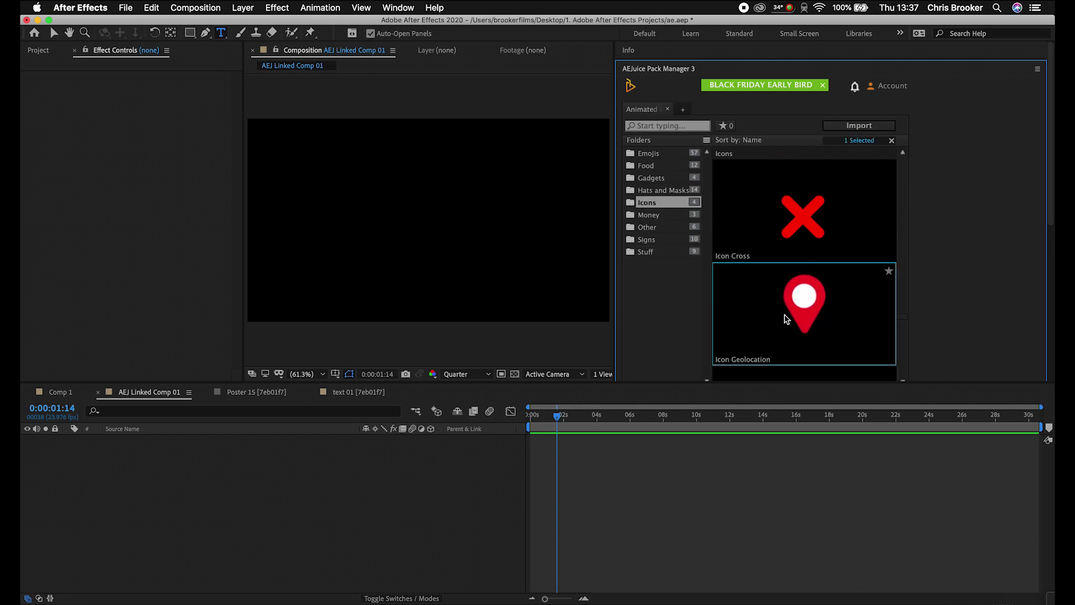
pyautogui.click(857, 126)
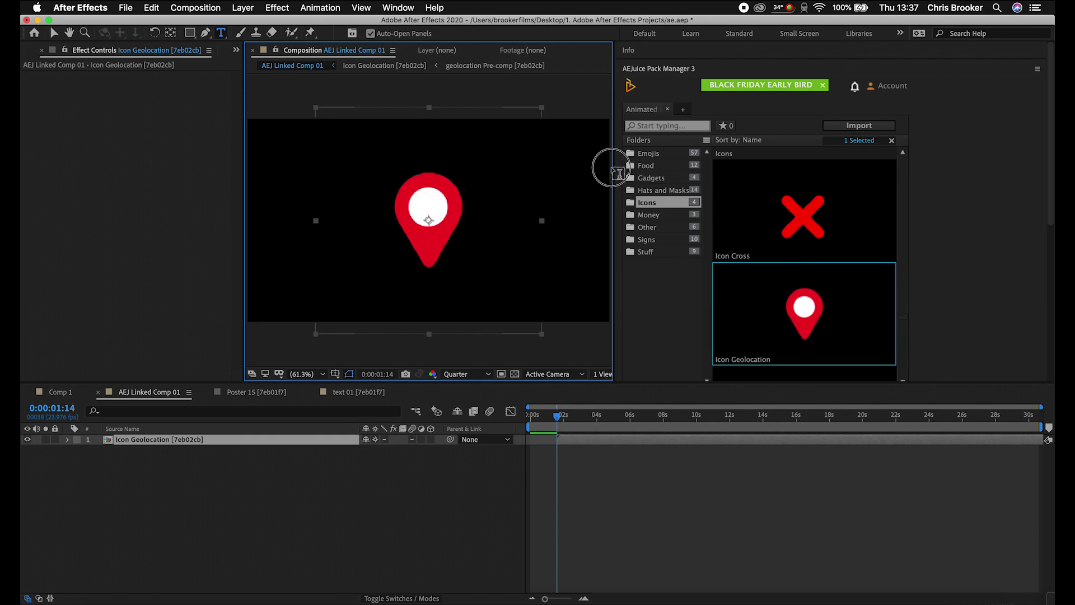
# Step: Play back the Icon Geolocation pin animation from the comp start
pyautogui.click(580, 439)
pyautogui.press('Home')
pyautogui.click(589, 445)
pyautogui.press('v')
pyautogui.press('space')
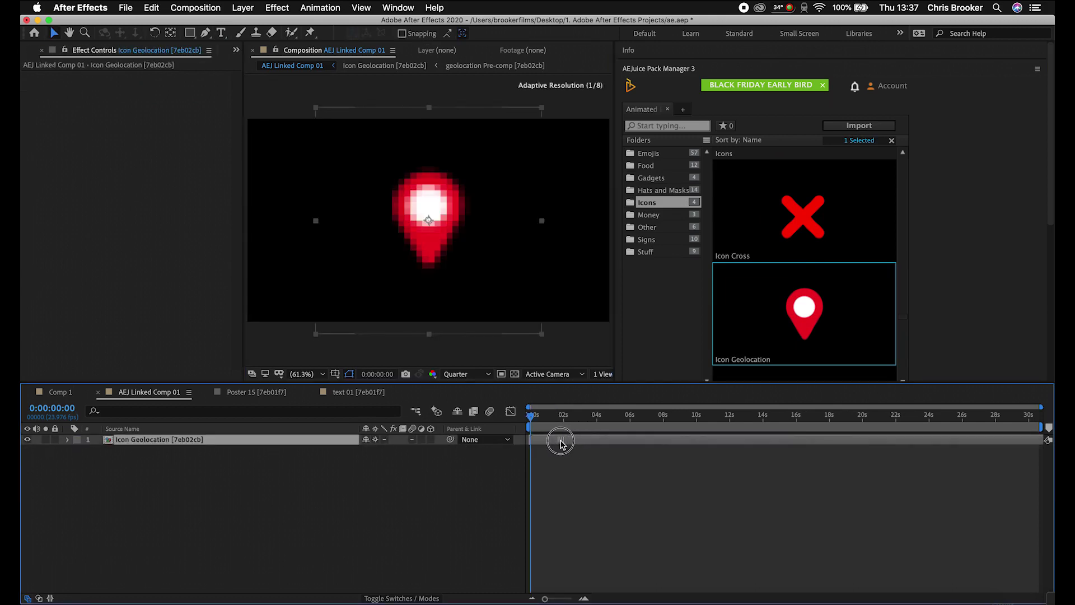
pyautogui.click(767, 448)
pyautogui.moveTo(767, 448); pyautogui.dragTo(535, 430)
pyautogui.press('space')
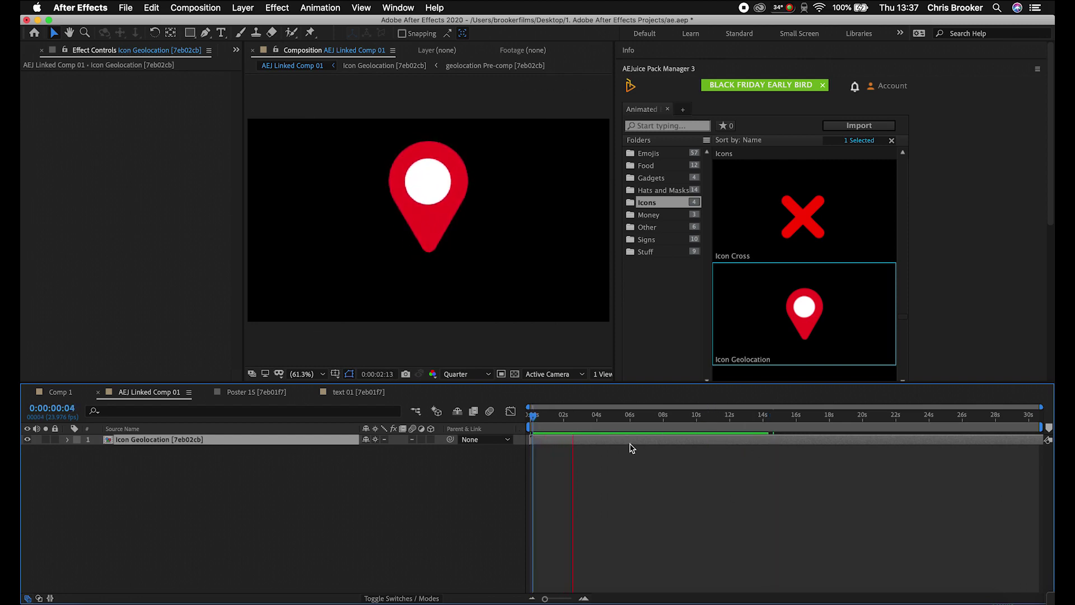
# Step: In Premiere Pro, scale the linked pin clip on V1 to 92% and scrub to check it
pyautogui.press('space')
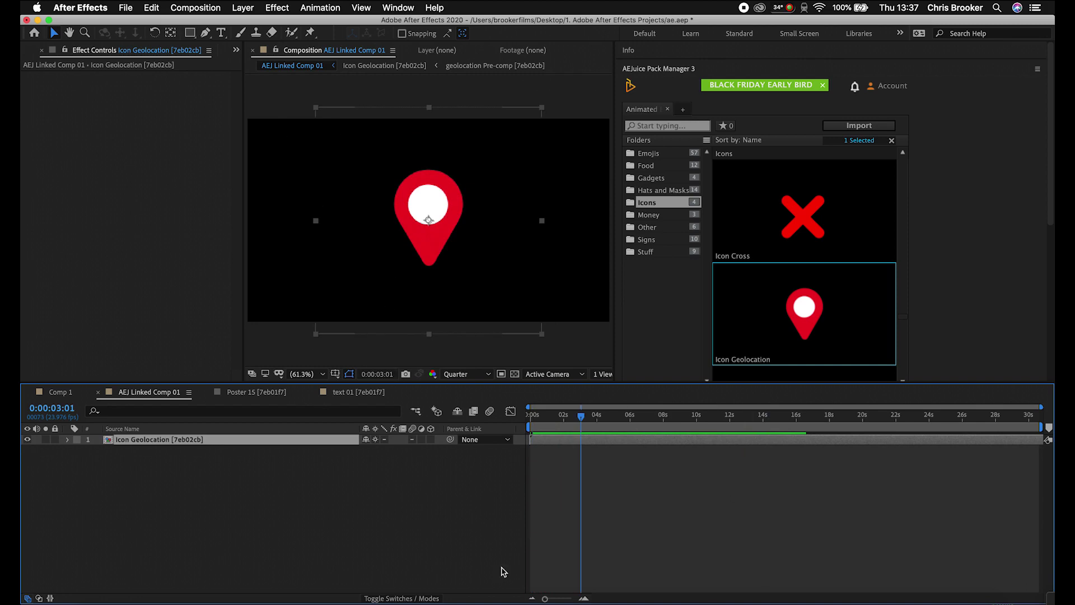
pyautogui.click(522, 594)
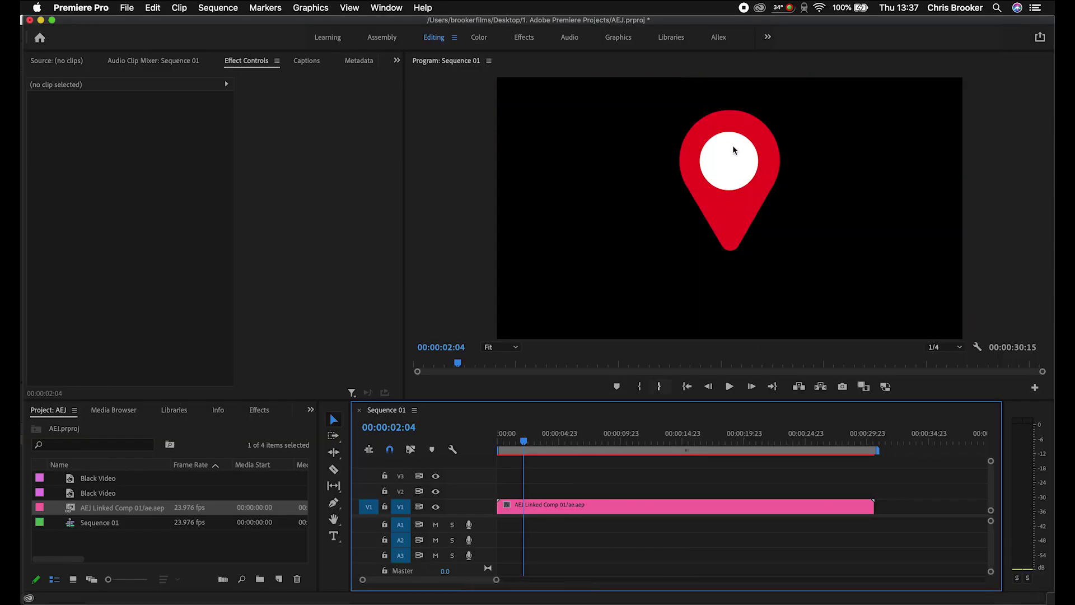
pyautogui.click(541, 505)
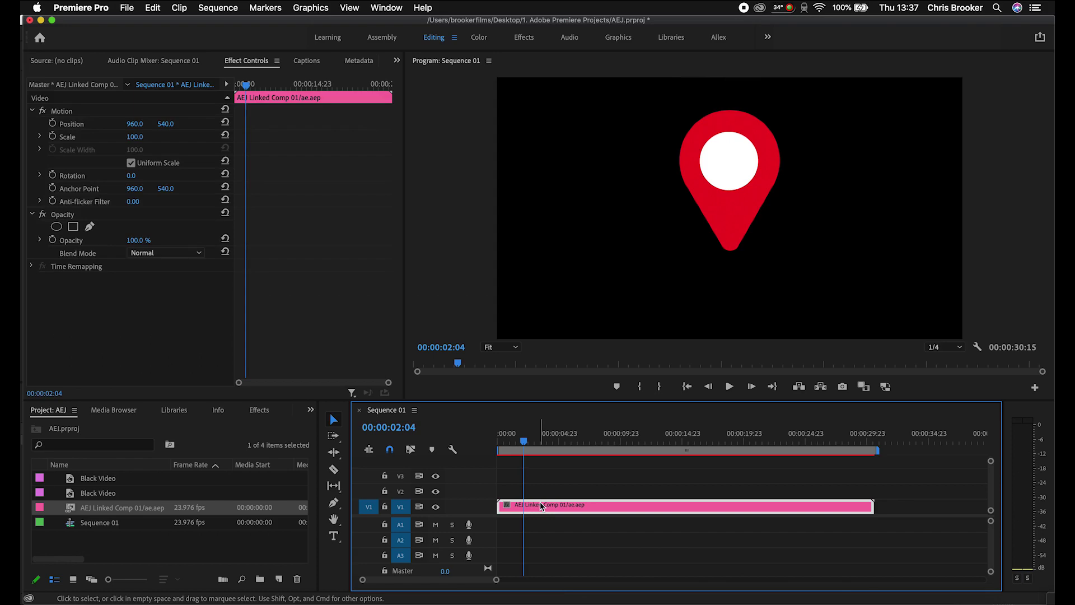
pyautogui.moveTo(136, 137)
pyautogui.mouseDown()
pyautogui.moveTo(85, 137)
pyautogui.moveTo(144, 138)
pyautogui.mouseUp()
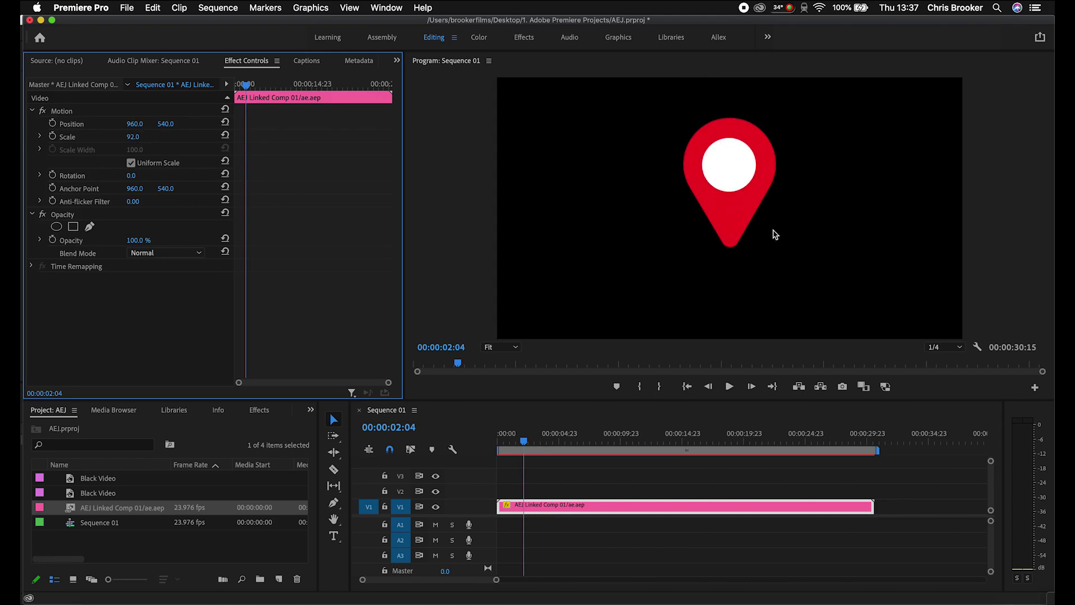
pyautogui.moveTo(571, 441); pyautogui.dragTo(772, 415)
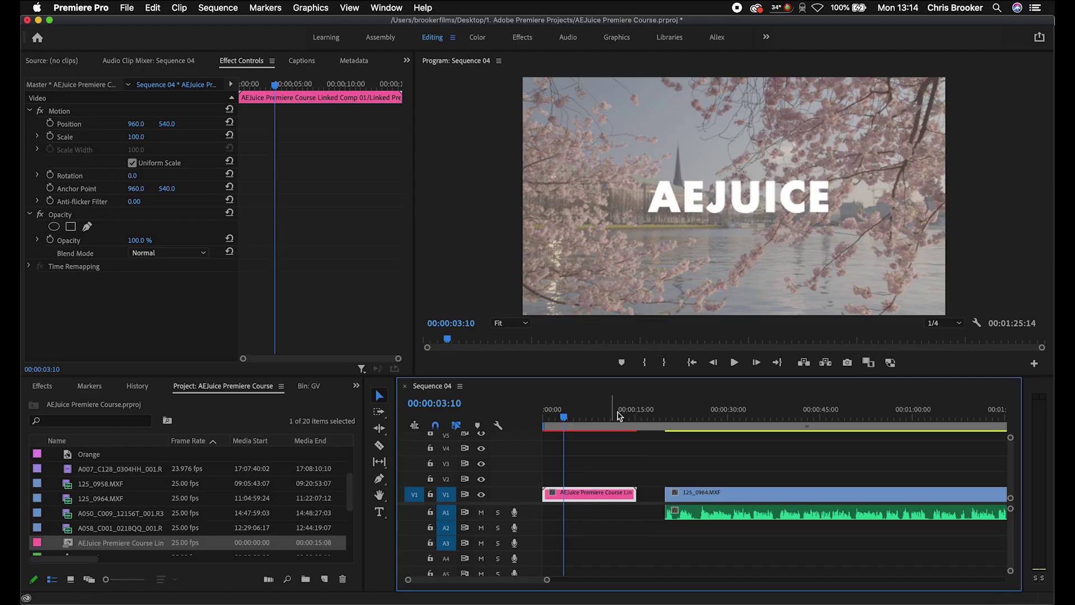
# Step: Play Sequence 04 near 00:00:25:00, enlarge track A1 and select the 125_0964.MXF audio clip
pyautogui.click(690, 420)
pyautogui.press('-')
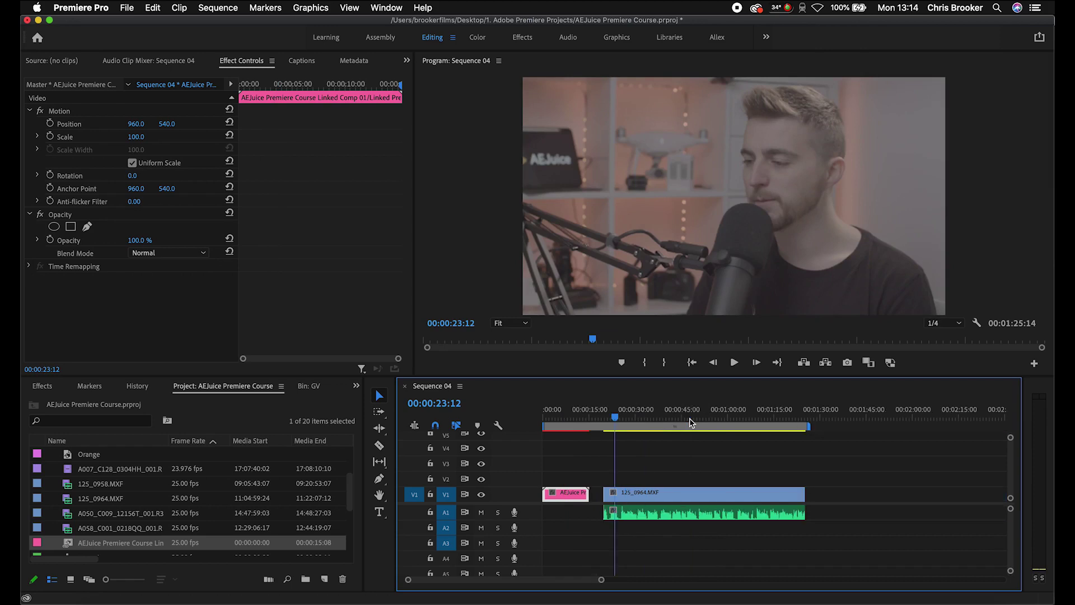
pyautogui.moveTo(618, 421); pyautogui.dragTo(623, 422)
pyautogui.press('space')
pyautogui.press('XF86AudioRaiseVolume')
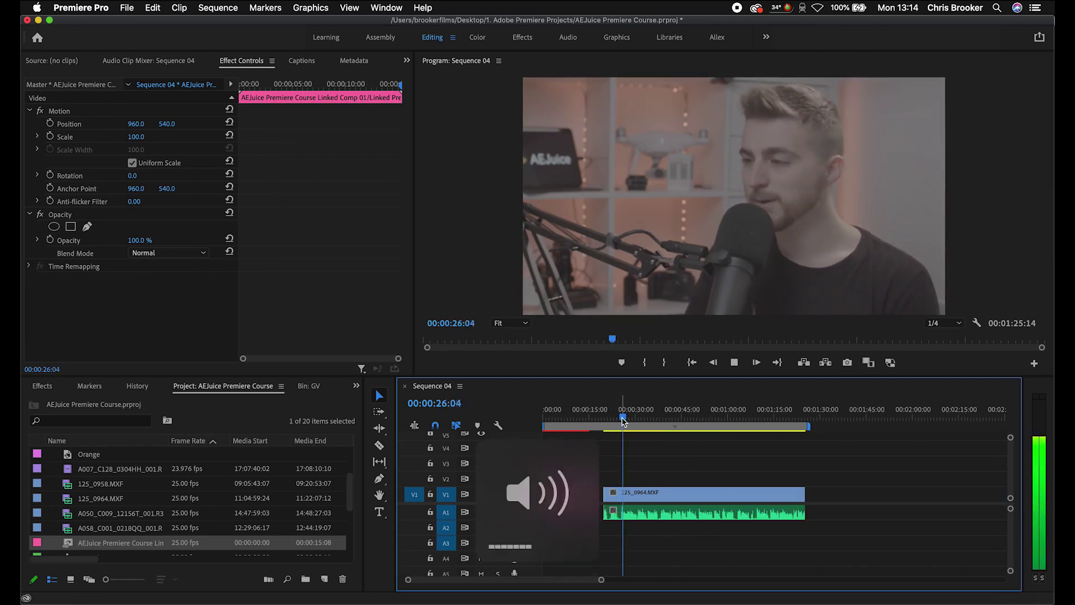
pyautogui.press('=')
pyautogui.press('space')
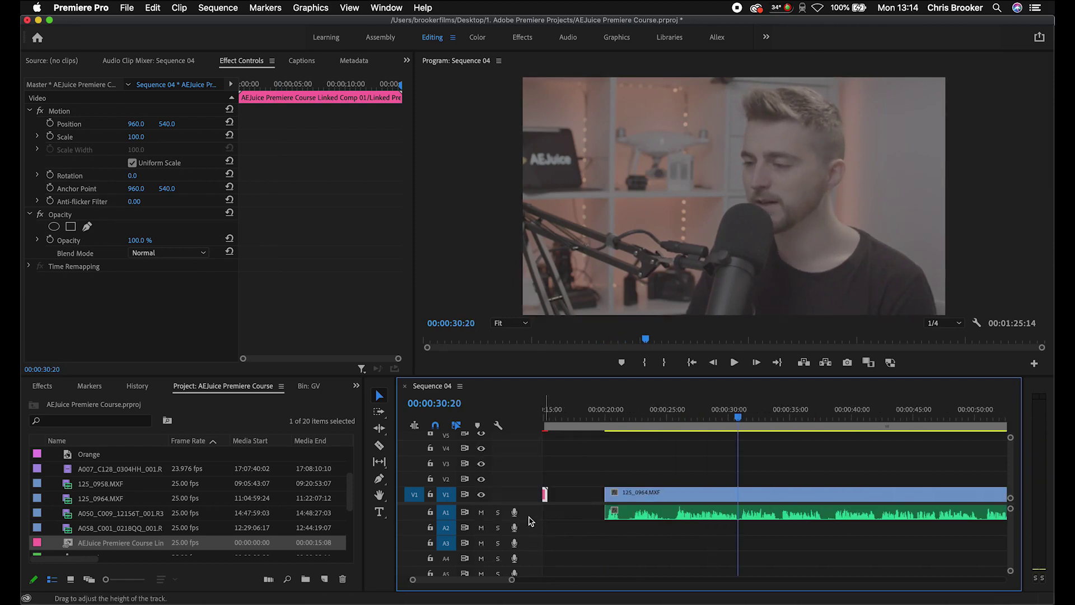
pyautogui.moveTo(531, 520); pyautogui.dragTo(532, 538)
pyautogui.click(765, 546)
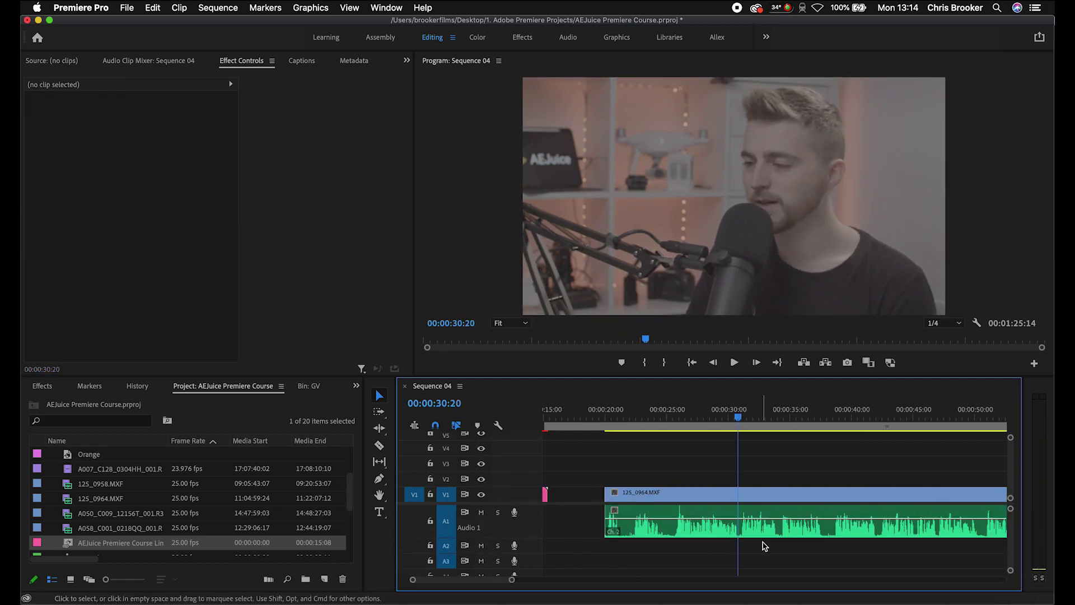
pyautogui.press('space')
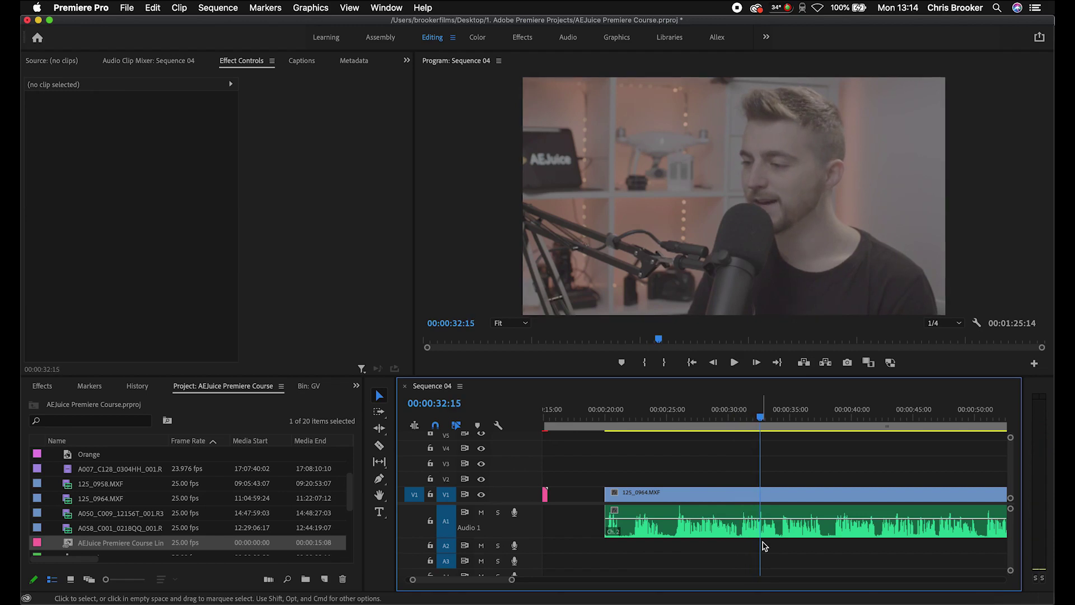
pyautogui.click(739, 541)
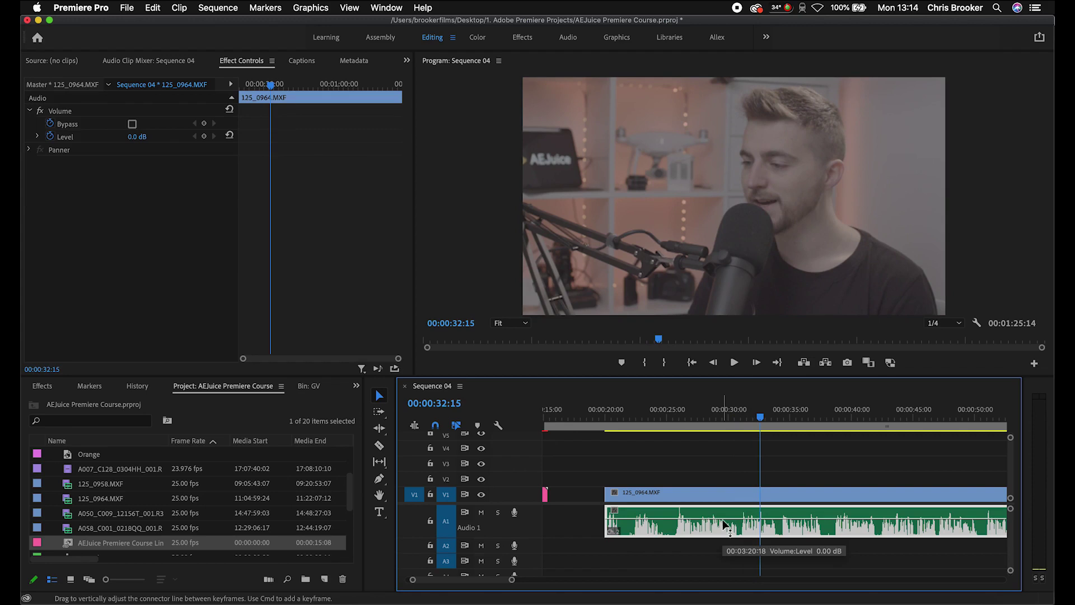
# Step: Clear the Effects panel search, then send the A1 dialogue clip to Adobe Audition
pyautogui.click(356, 386)
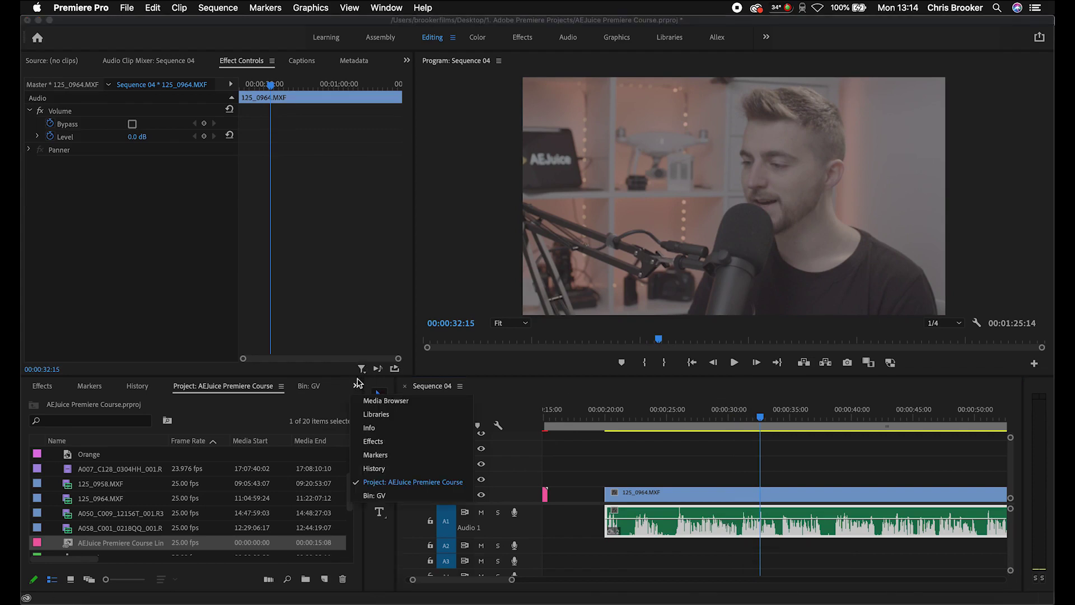
pyautogui.click(373, 441)
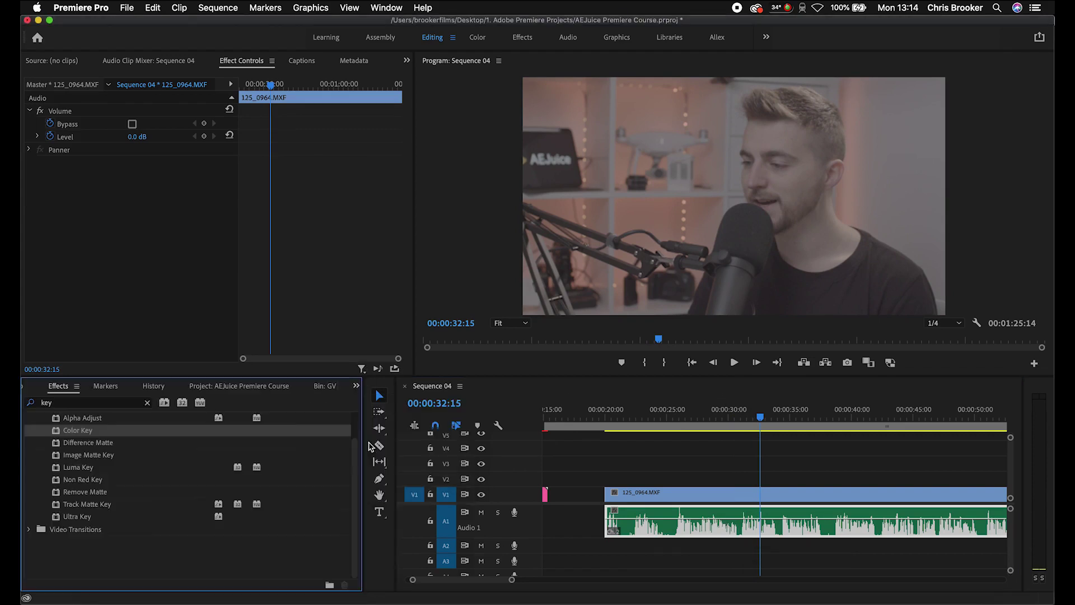
pyautogui.click(148, 402)
pyautogui.click(29, 443)
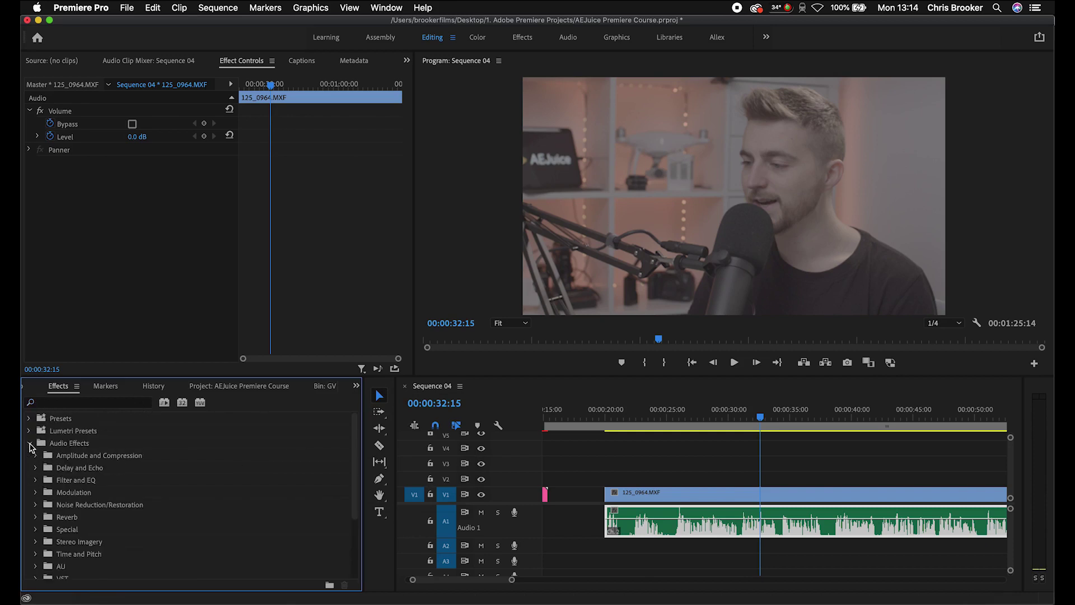
pyautogui.scroll(-1, 47, 476)
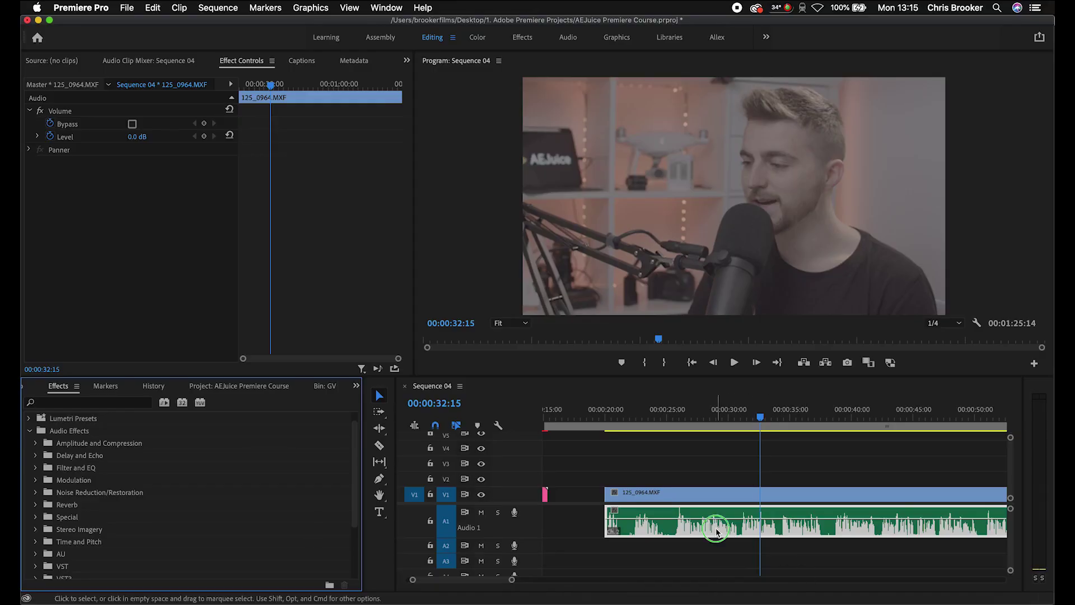
pyautogui.rightClick(717, 531)
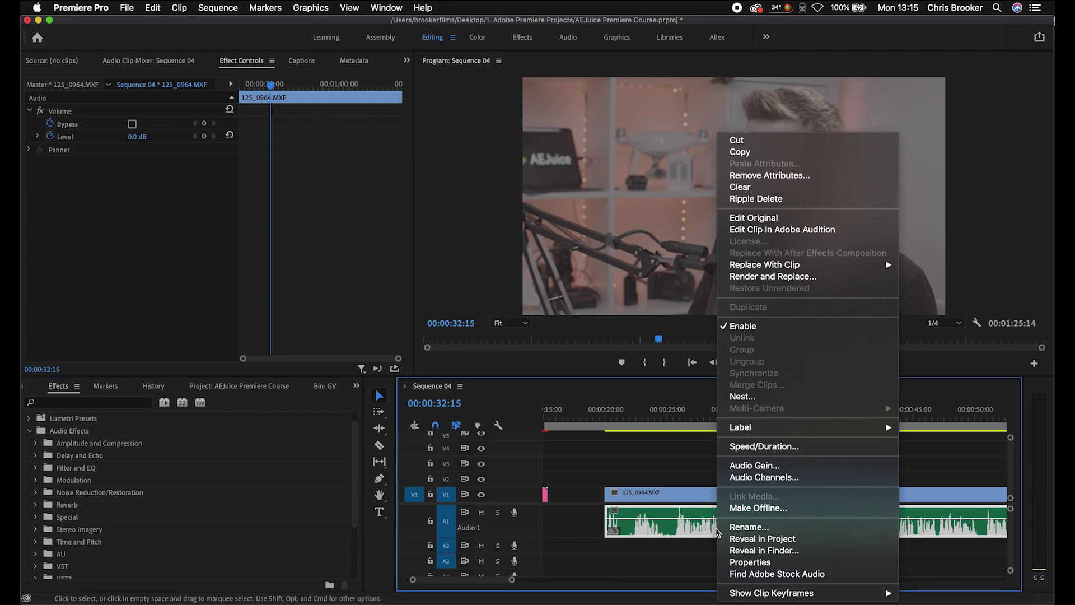
pyautogui.click(778, 230)
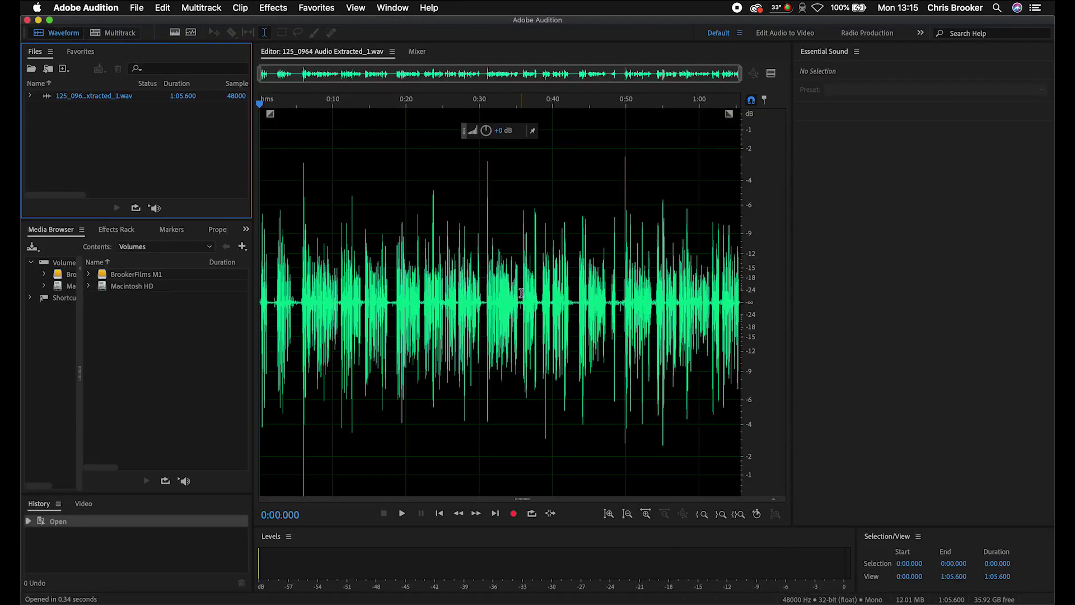
# Step: Listen to the extracted audio and view the Audio Plug-In Manager without changes
pyautogui.press('space')
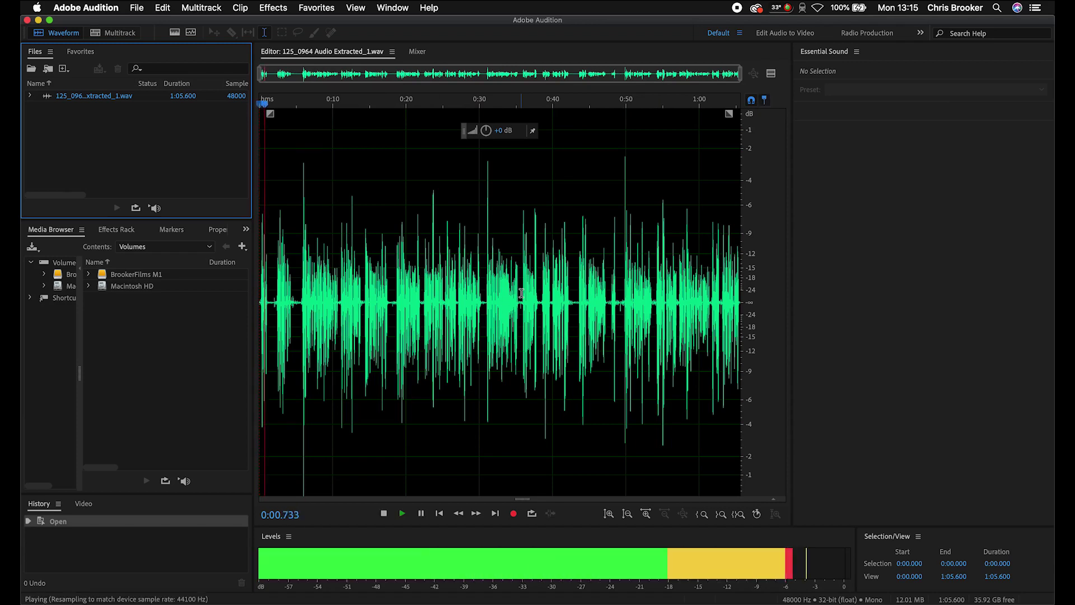
pyautogui.click(407, 351)
pyautogui.click(137, 7)
pyautogui.moveTo(191, 6)
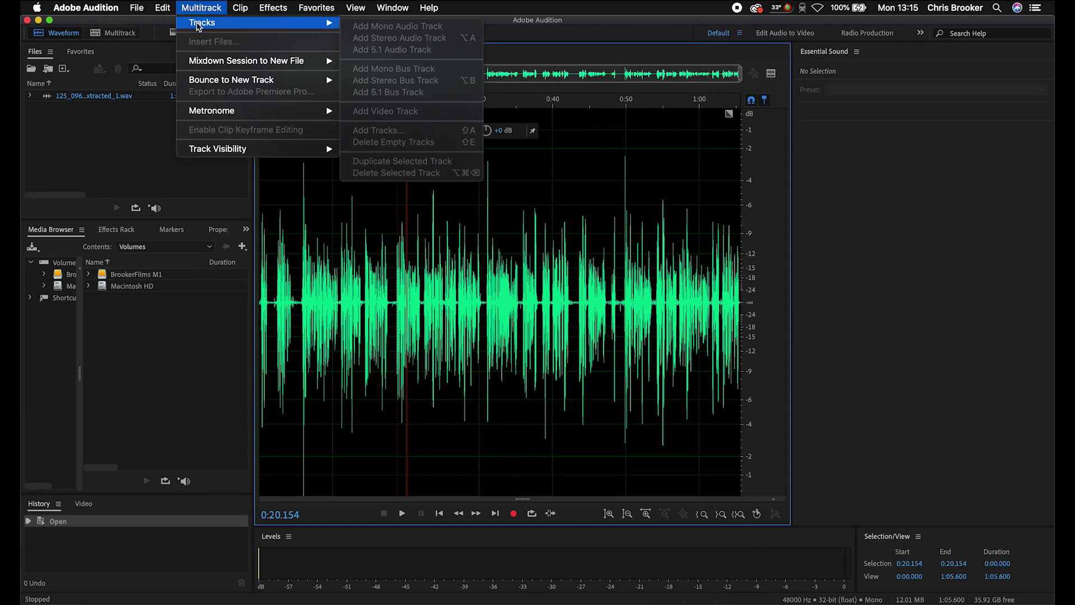
pyautogui.moveTo(273, 8)
pyautogui.moveTo(354, 233)
pyautogui.moveTo(379, 154)
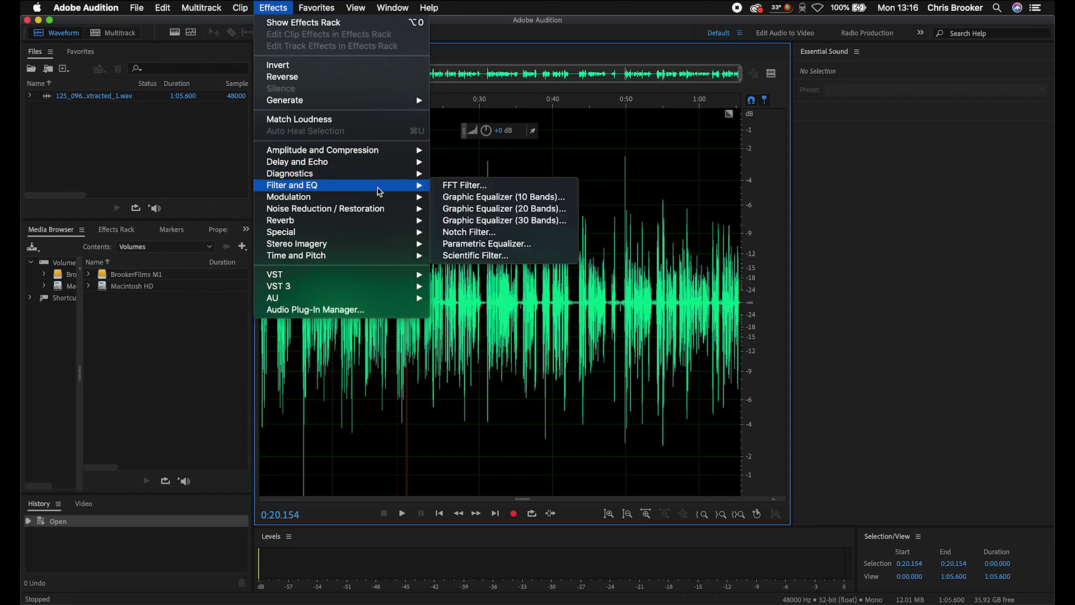
pyautogui.moveTo(362, 201)
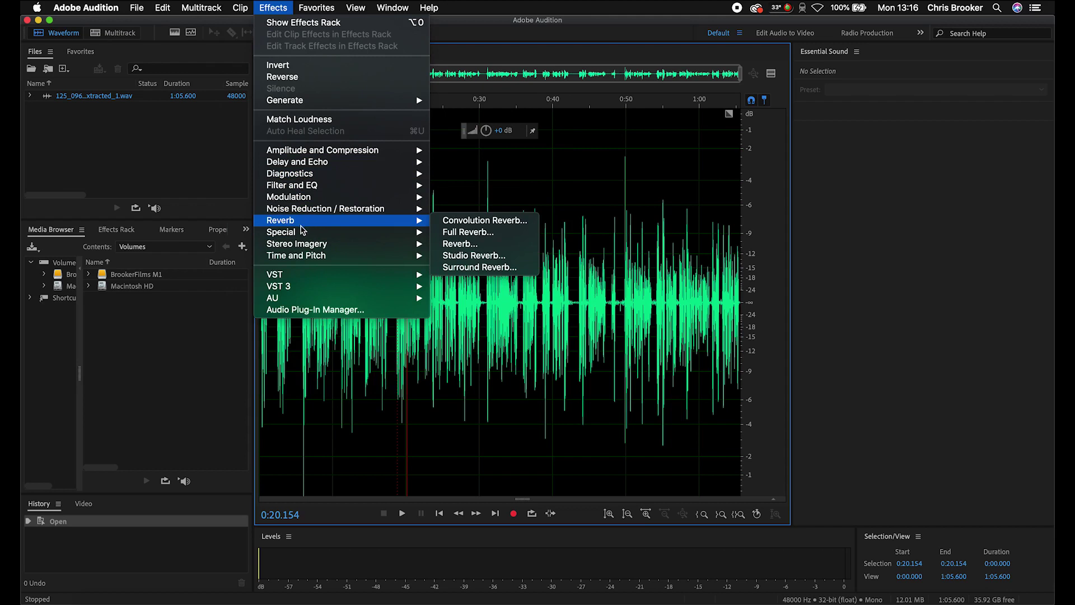
pyautogui.moveTo(288, 249)
pyautogui.moveTo(318, 257)
pyautogui.click(346, 311)
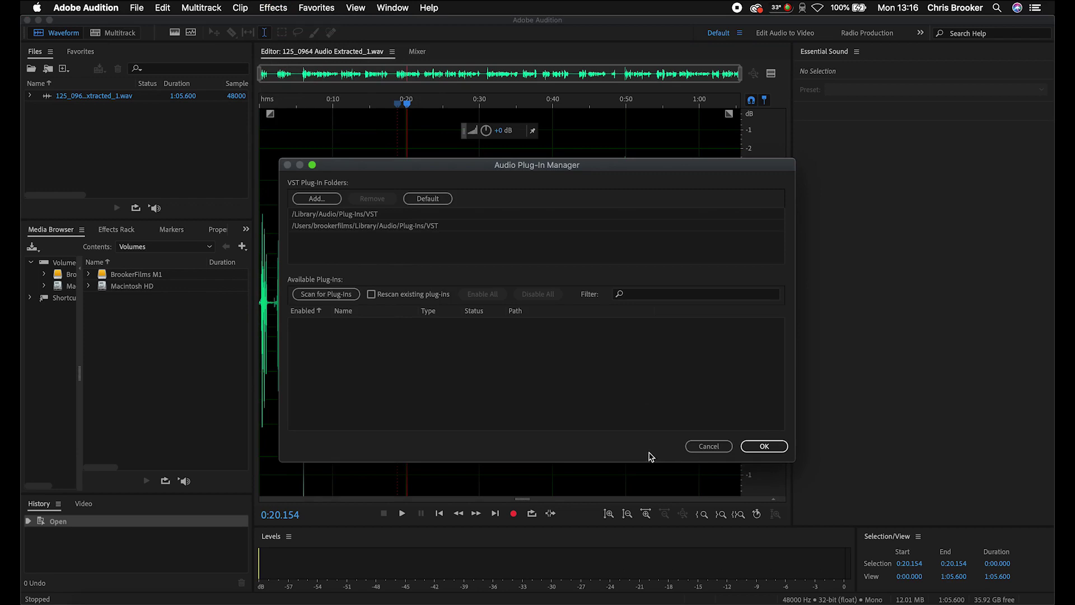
pyautogui.click(709, 447)
# Step: Apply the Favorites De-Noise effect to the whole recording
pyautogui.click(274, 7)
pyautogui.moveTo(318, 10)
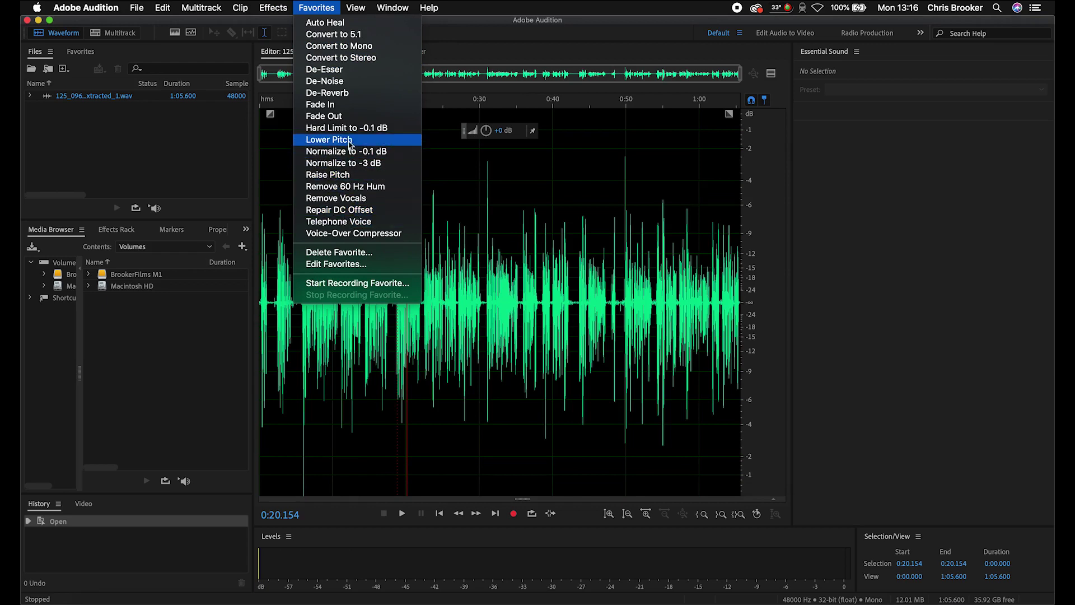
pyautogui.click(340, 84)
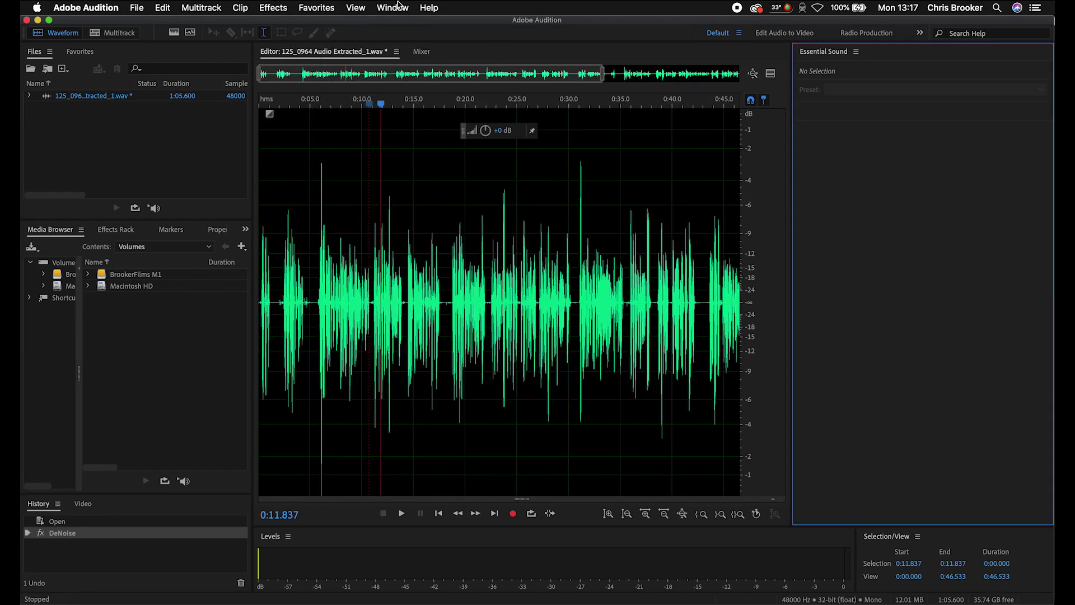
# Step: Switch Audition to the Advanced Mixing workspace via Window > Workspace
pyautogui.click(398, 7)
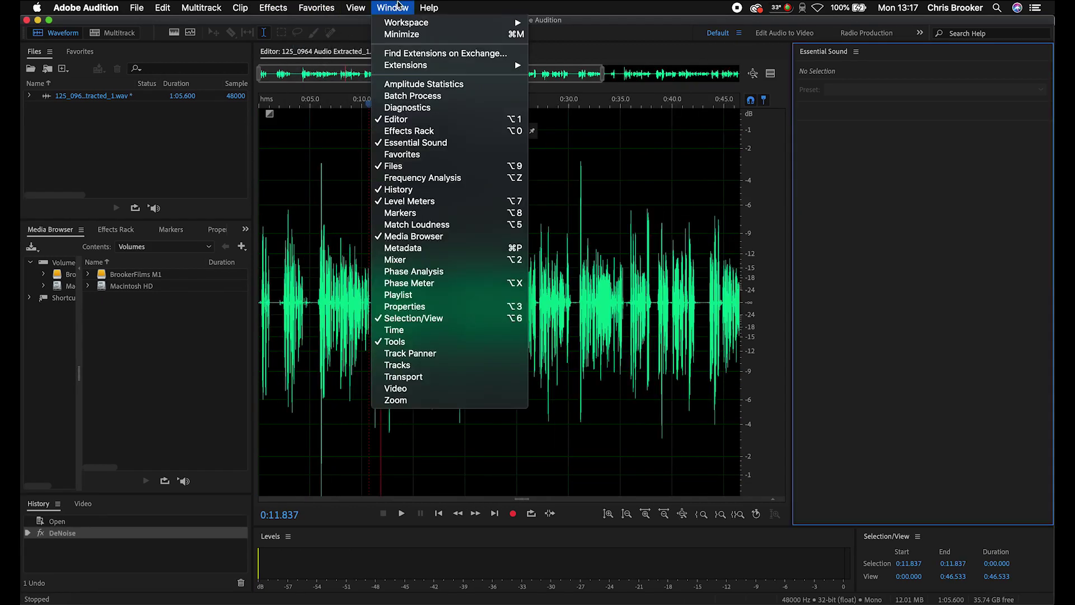
pyautogui.moveTo(397, 27)
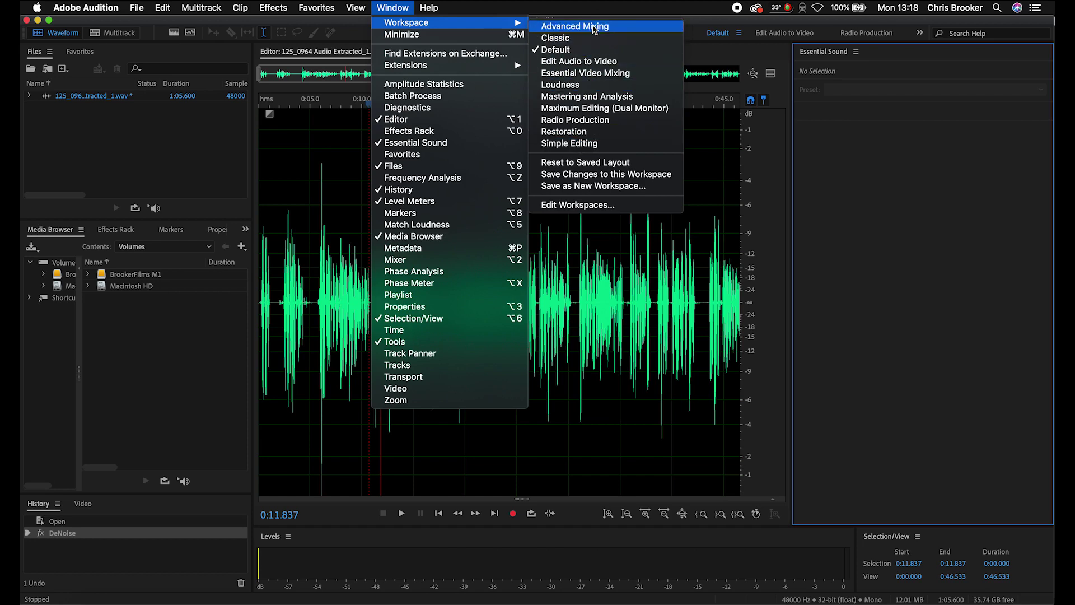
pyautogui.click(594, 26)
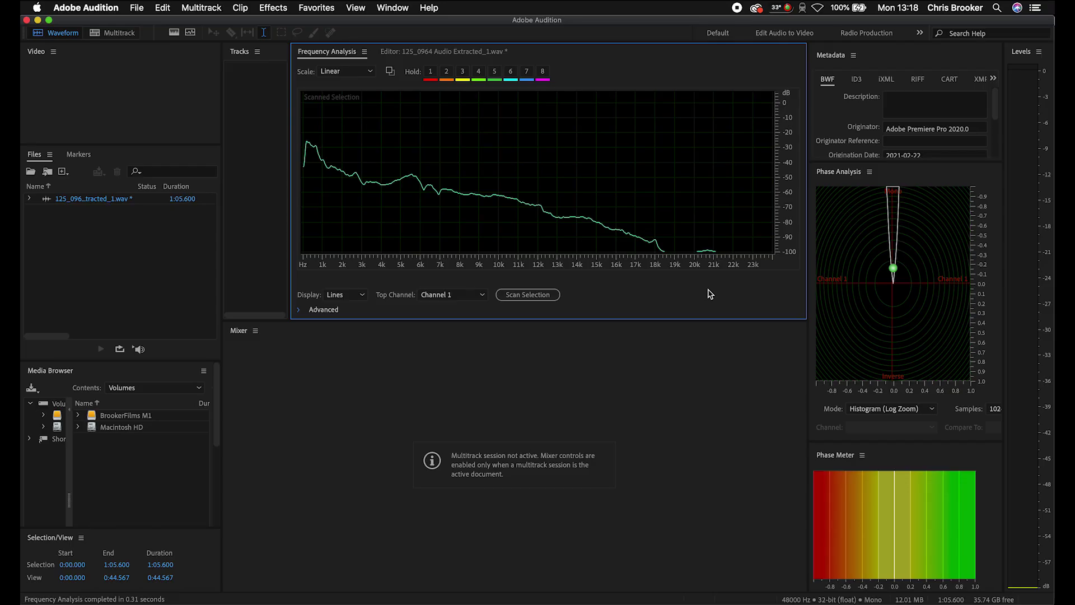
# Step: Open the File > Export > File settings for the de-noised audio
pyautogui.click(126, 7)
pyautogui.moveTo(136, 7)
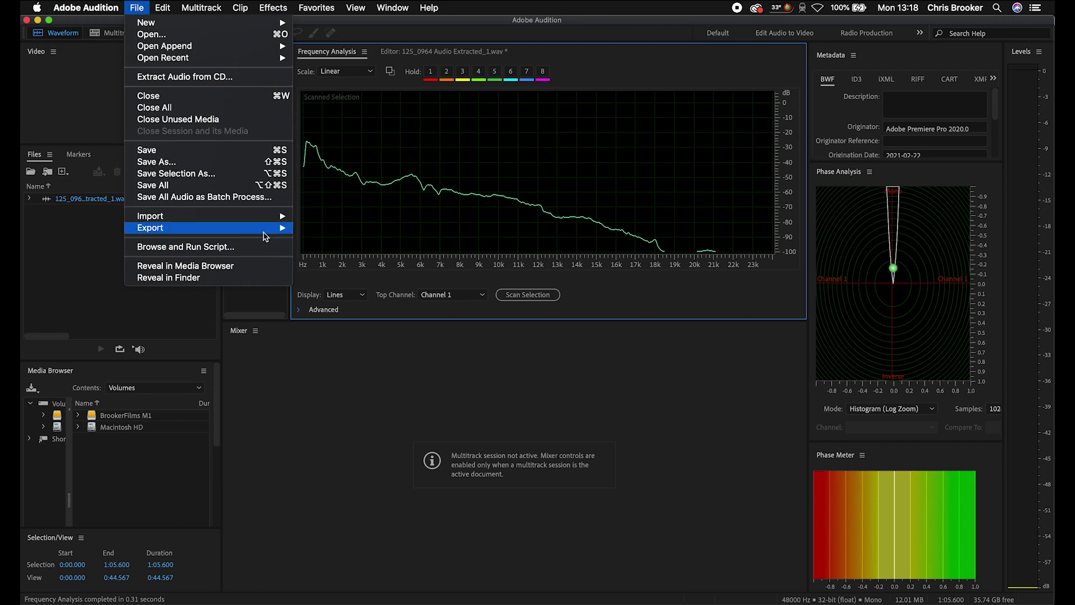
pyautogui.moveTo(266, 235)
pyautogui.click(329, 229)
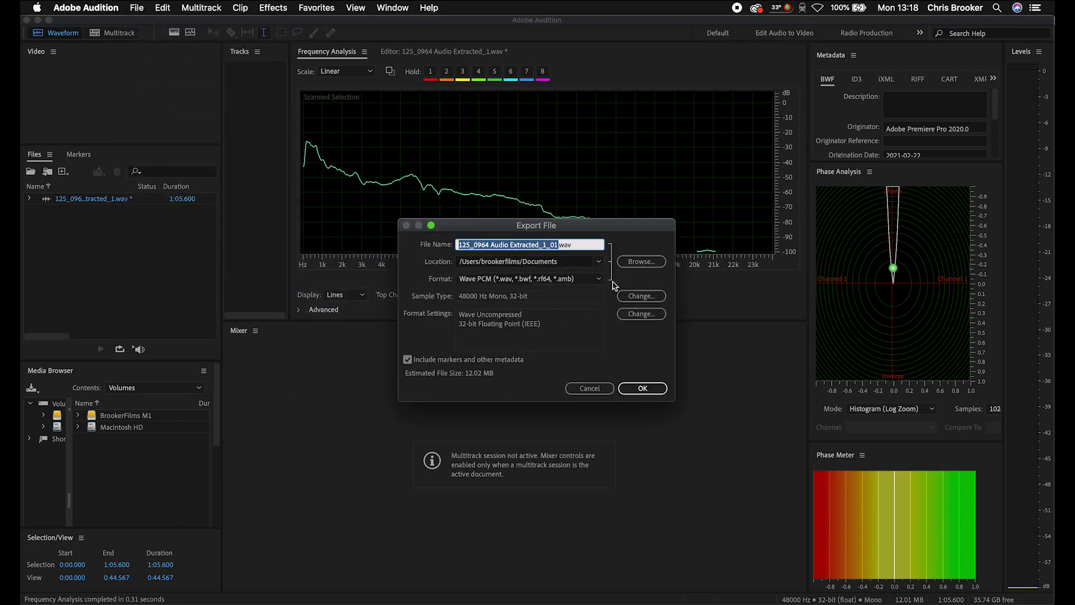
# Step: Export 125_0964 Audio Extracted_1_01.wav to the external drive
pyautogui.click(639, 262)
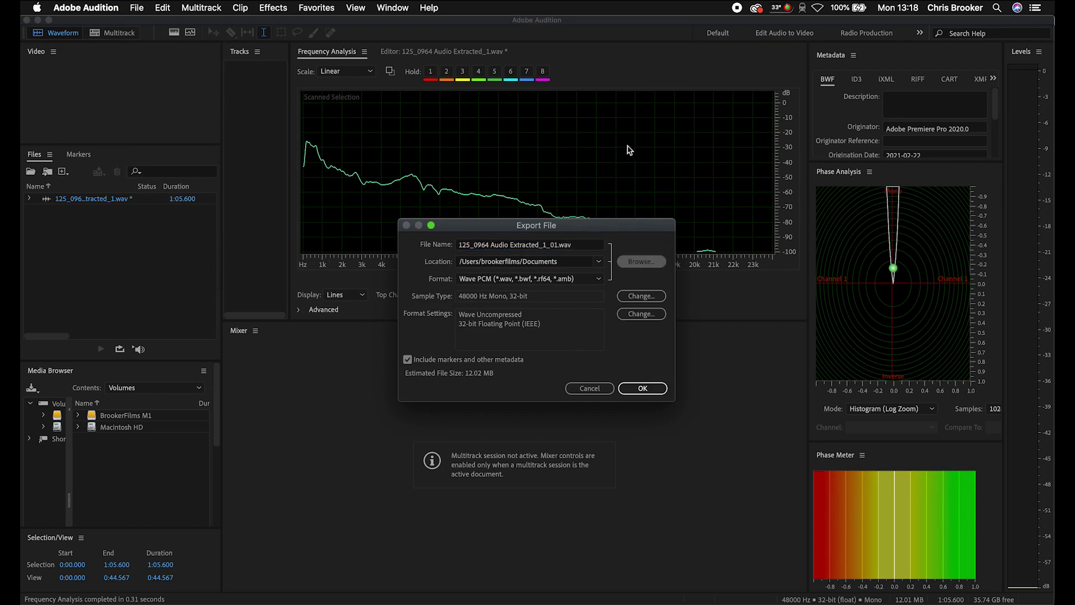
pyautogui.click(670, 313)
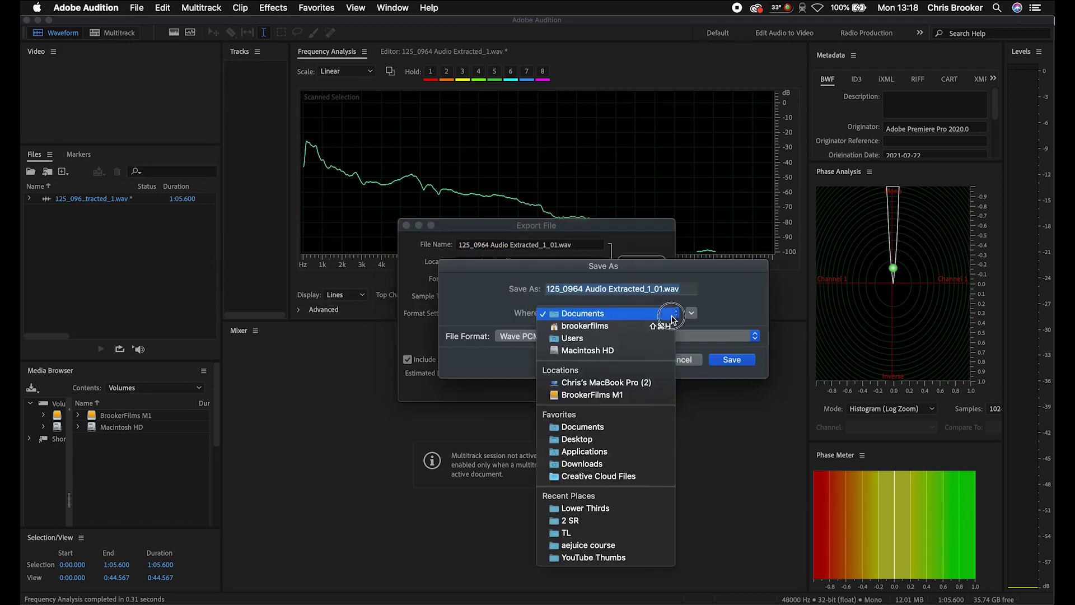
pyautogui.click(692, 314)
pyautogui.click(693, 314)
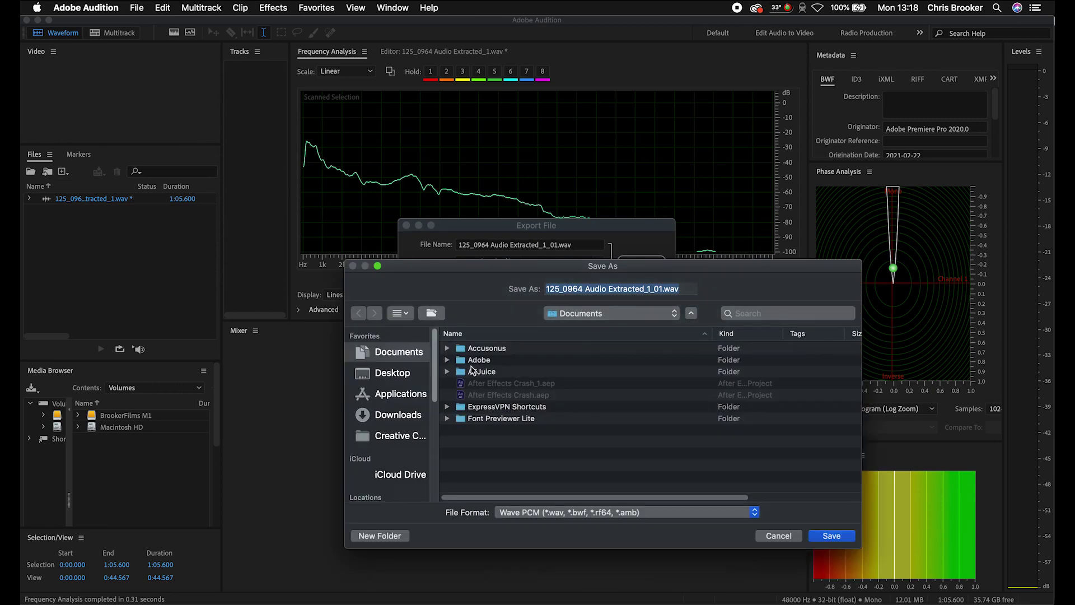
pyautogui.scroll(-5, 383, 479)
pyautogui.click(402, 435)
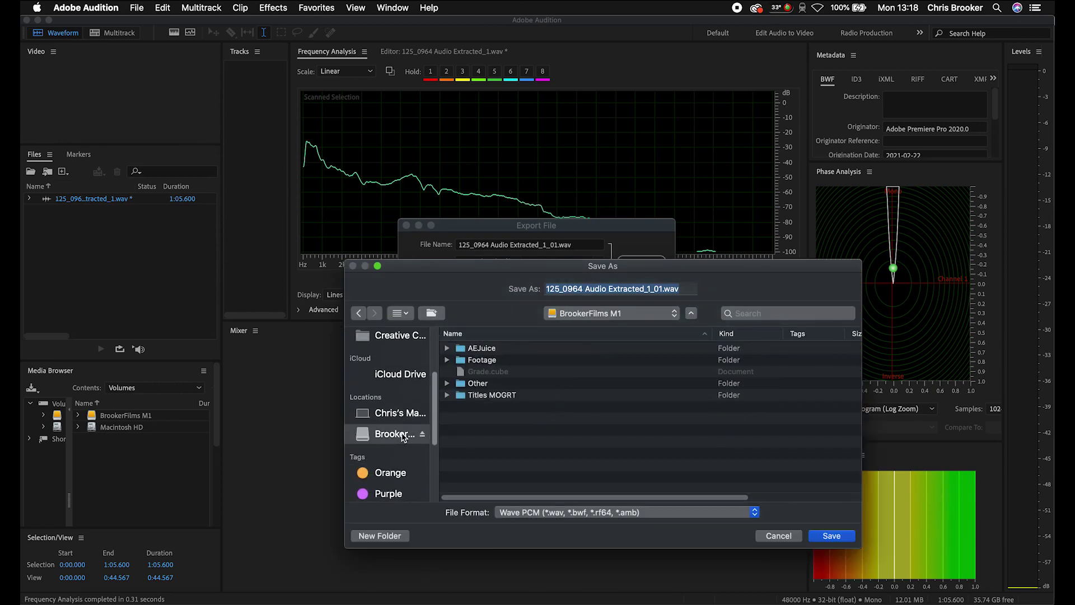
pyautogui.press('Return')
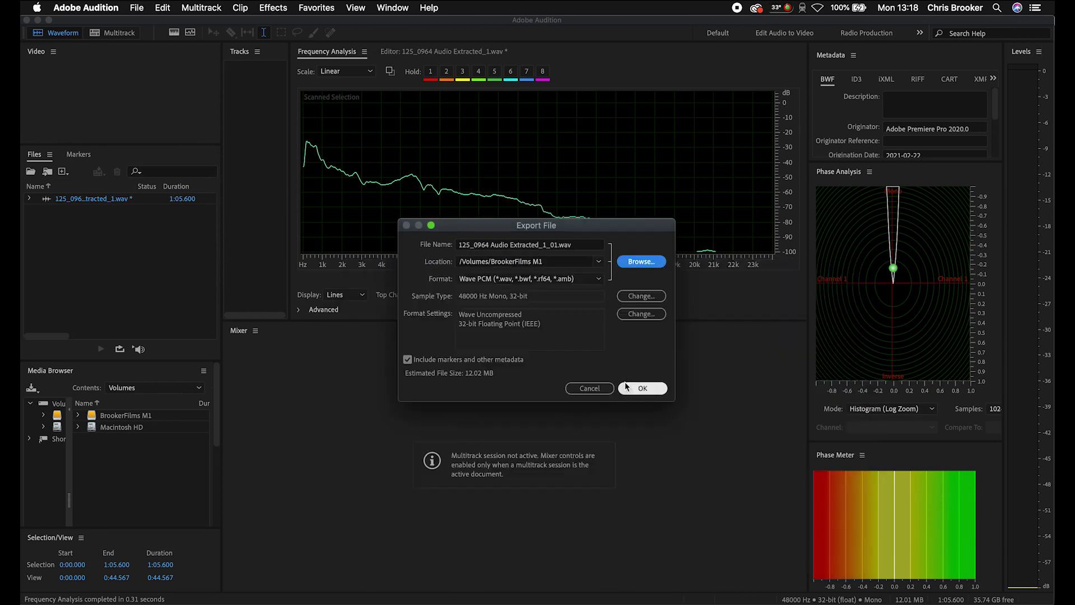
pyautogui.click(631, 388)
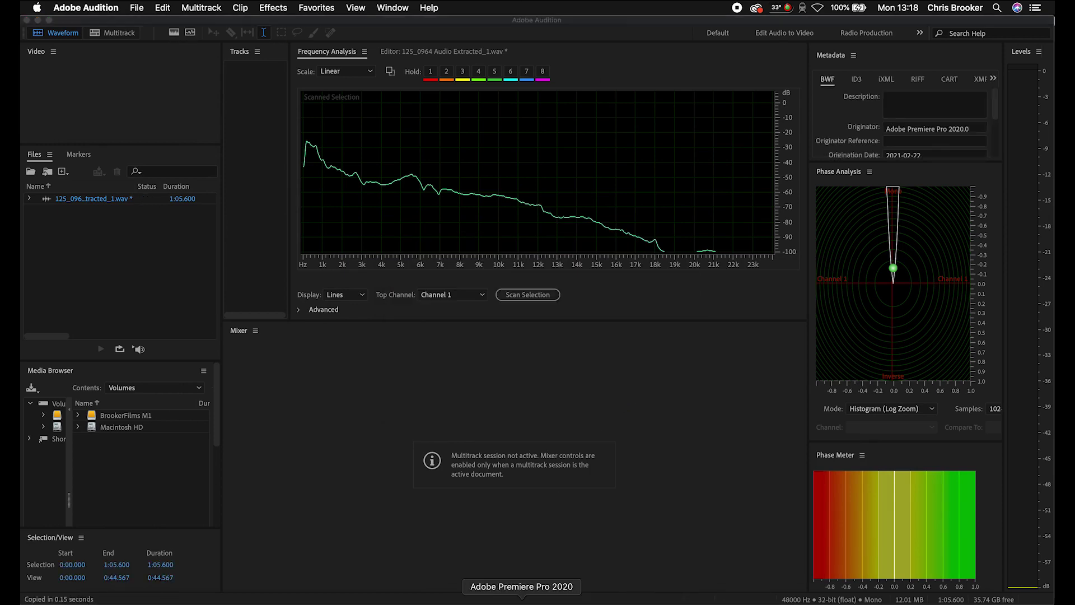
pyautogui.click(528, 598)
# Step: Drag 125_0964 Audio Extracted_1.wav from the Finder Clip folder onto A2, then enlarge A2
pyautogui.click(100, 600)
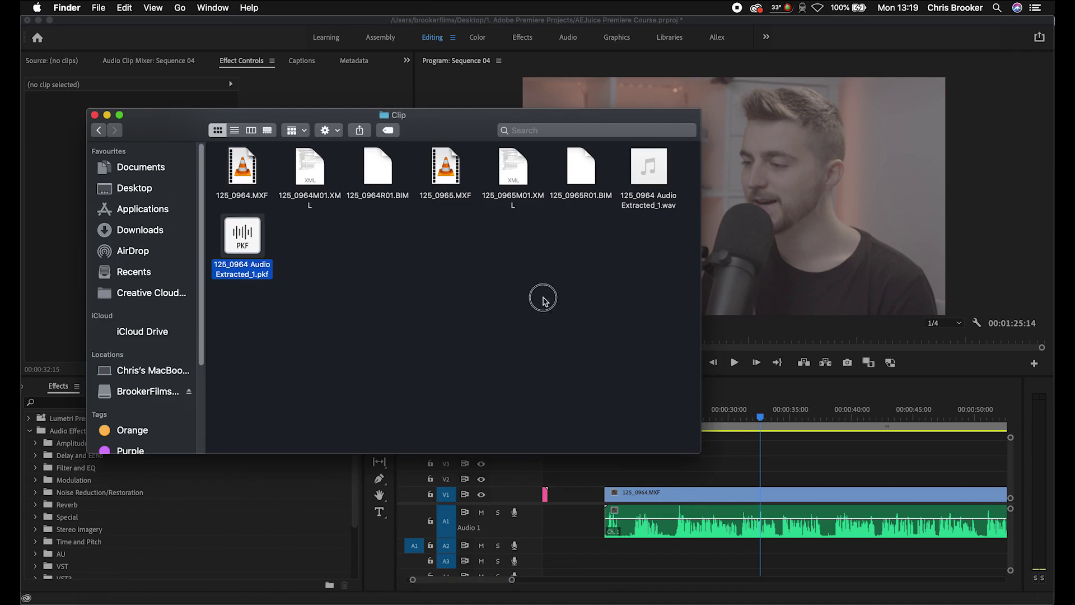
pyautogui.moveTo(661, 206); pyautogui.dragTo(611, 549)
pyautogui.click(582, 560)
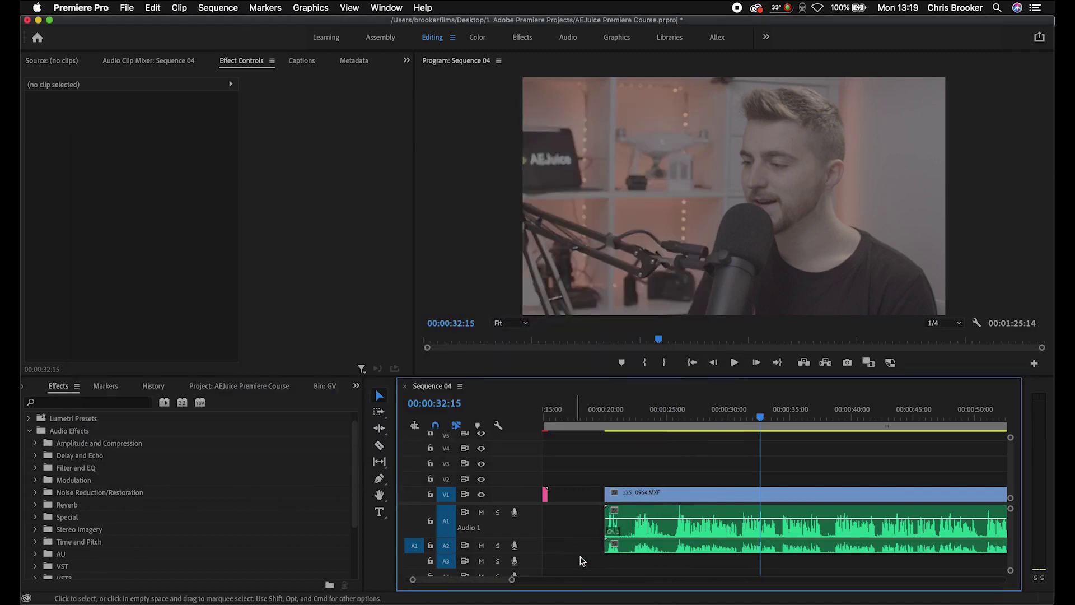
pyautogui.doubleClick(535, 552)
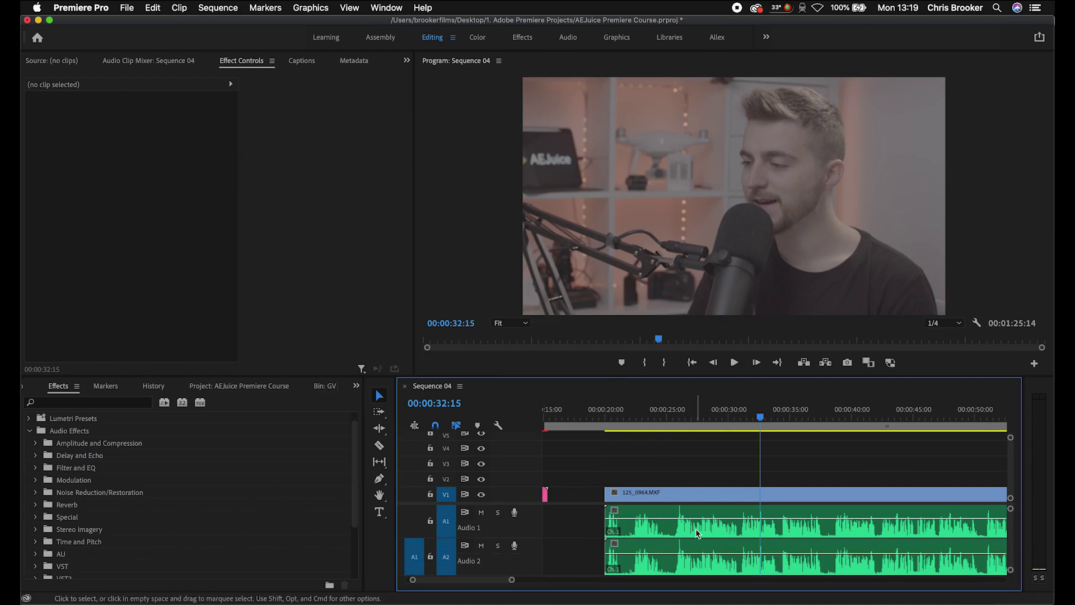
pyautogui.press('-')
pyautogui.press('-')
pyautogui.press('-')
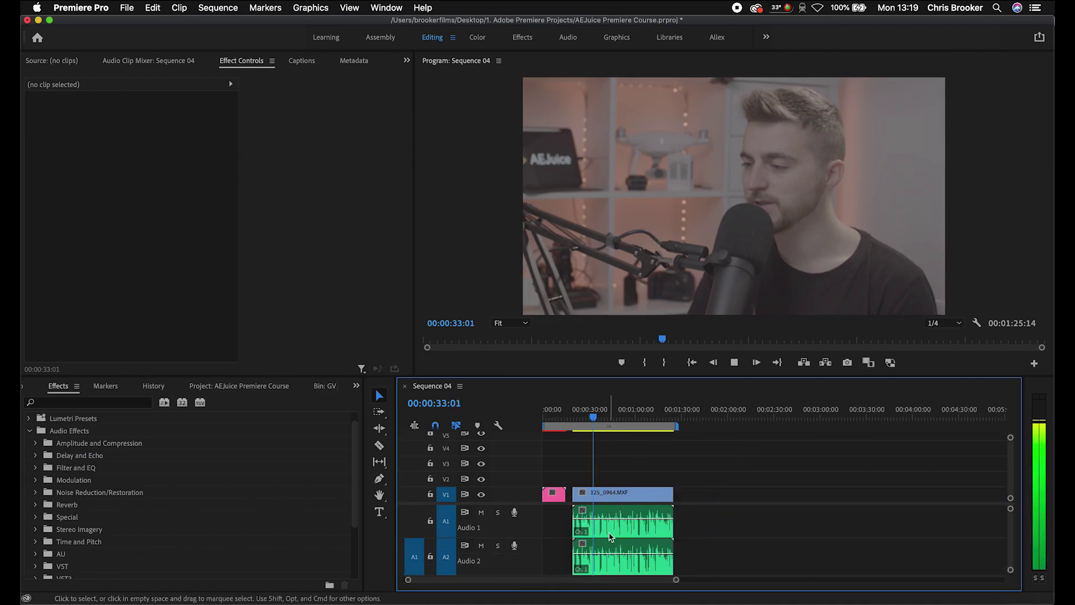